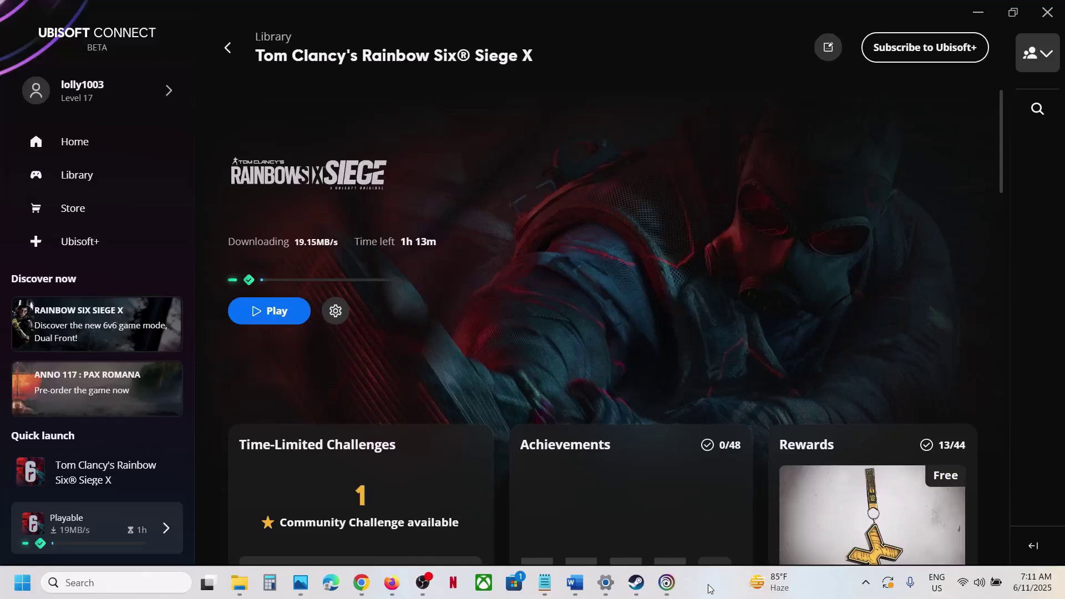
# Step: View Siege X in the Steam library, then return to the Step 1 Word document
pyautogui.click(636, 584)
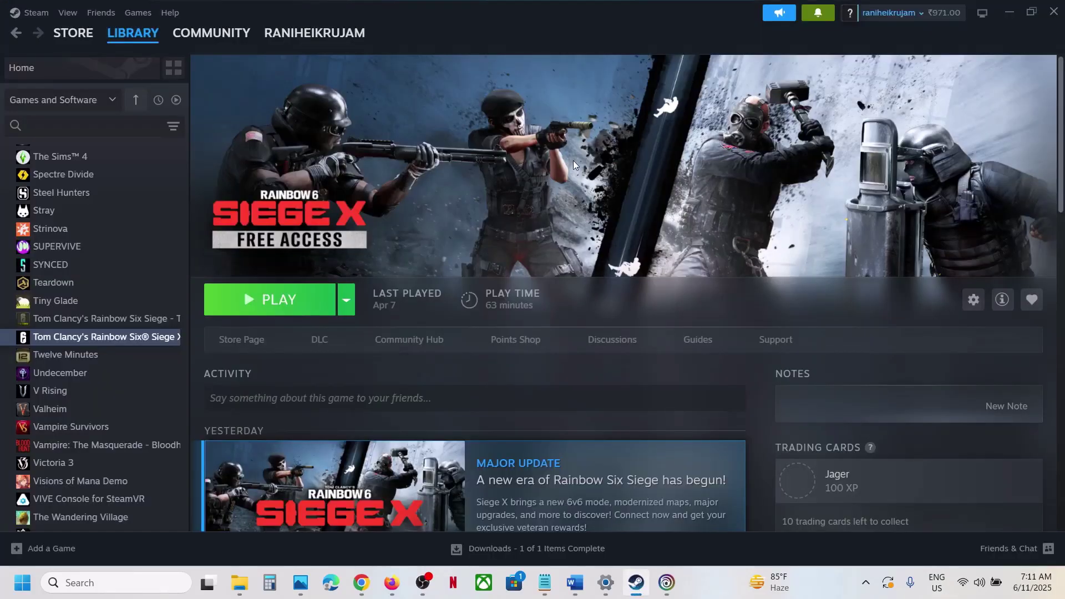
pyautogui.click(713, 592)
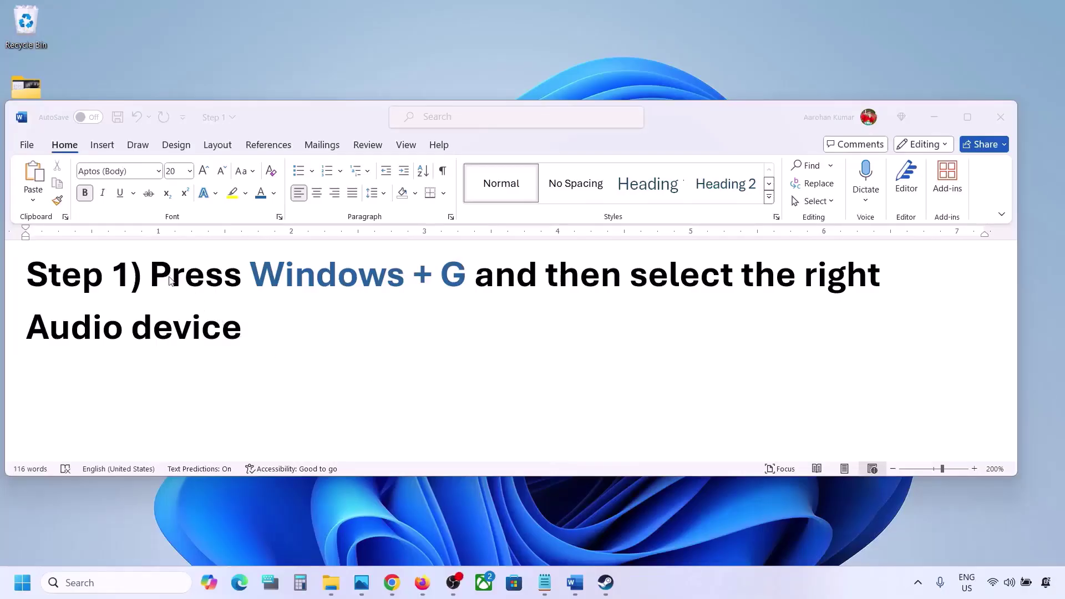
# Step: Review the Step 1 audio-device text in Word, then bring up the Xbox Game Bar with Windows+G
pyautogui.moveTo(220, 276); pyautogui.dragTo(246, 328)
pyautogui.click(301, 342)
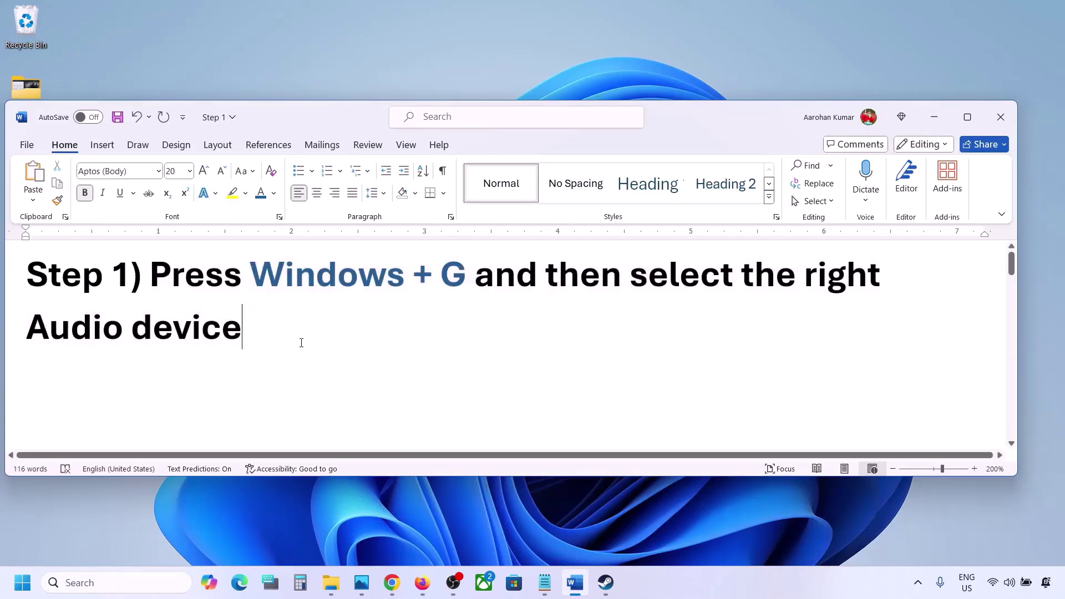
pyautogui.press('super+g')
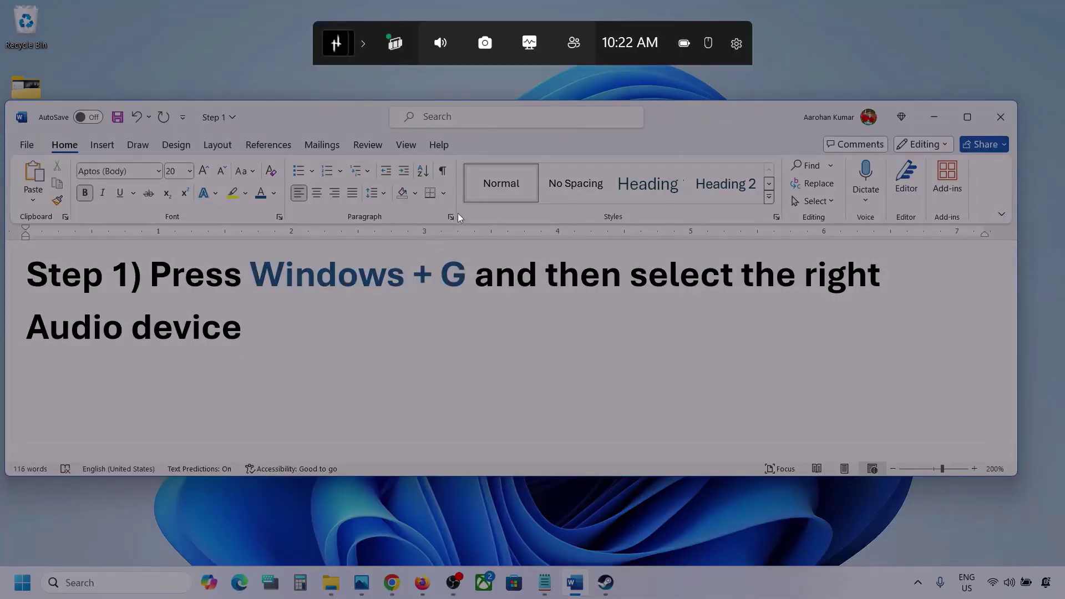
# Step: In the Game Bar Audio widget, set the default output to Speakers (Realtek(R) Audio)
pyautogui.click(442, 48)
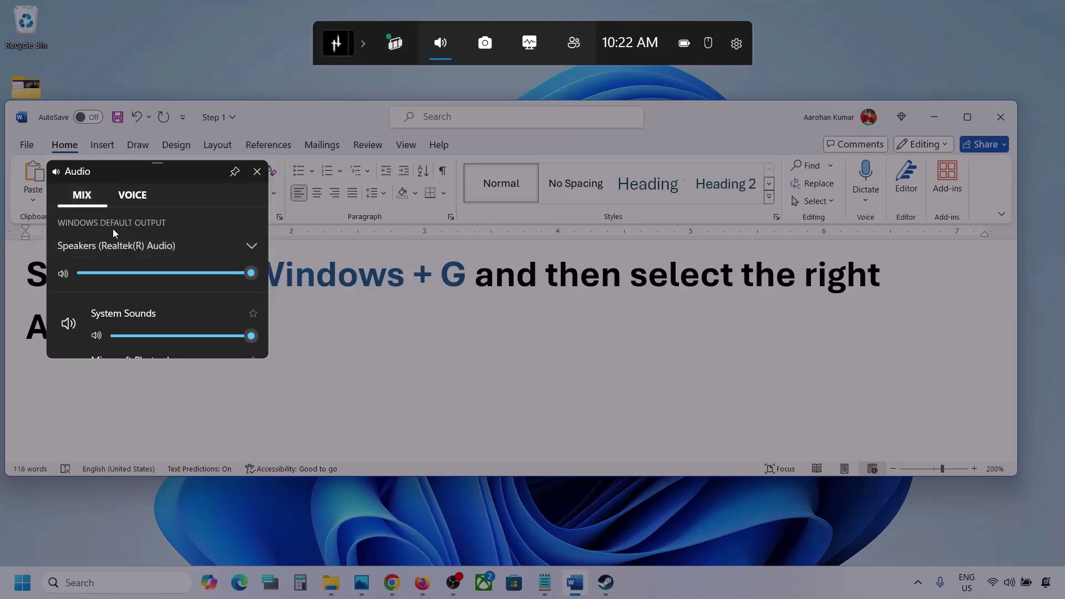
pyautogui.click(253, 247)
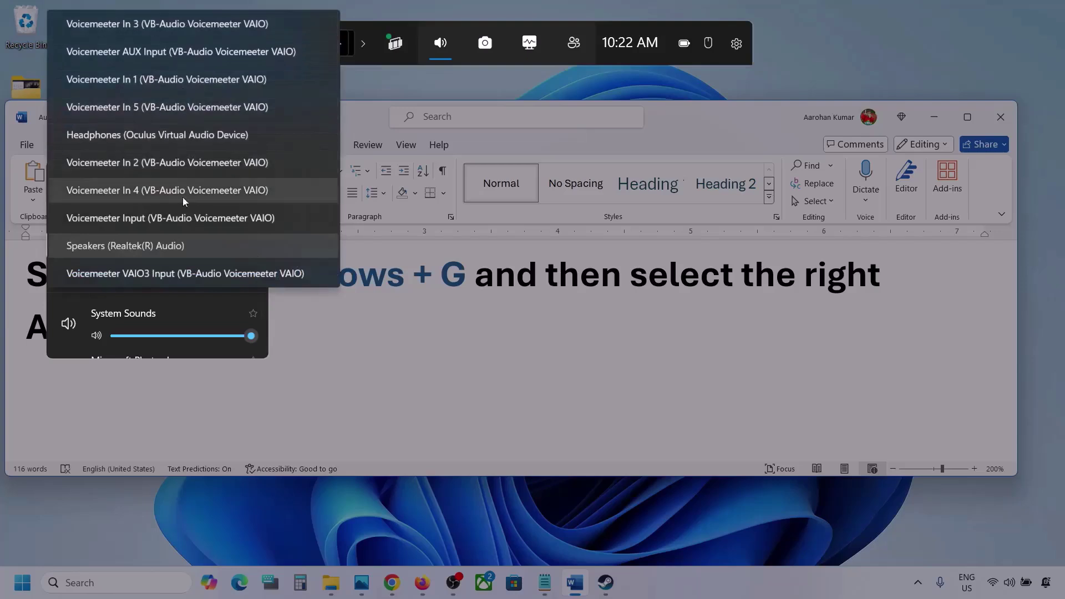
pyautogui.click(166, 247)
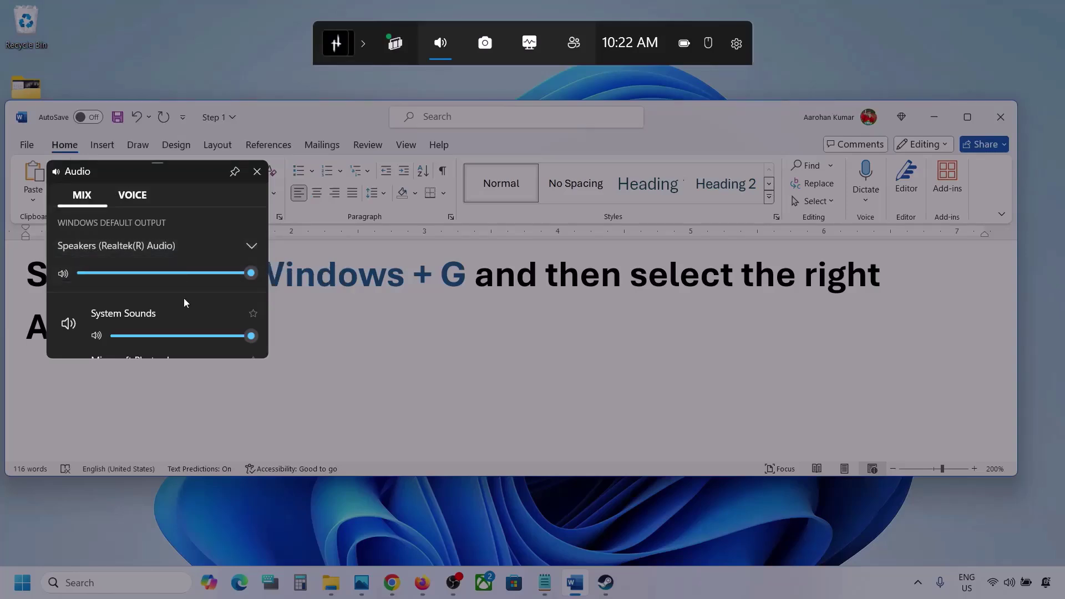
# Step: Enlarge the audio panel and set app volumes, including Microsoft Photos Legacy and Firefox, to 100
pyautogui.scroll(-1, 184, 311)
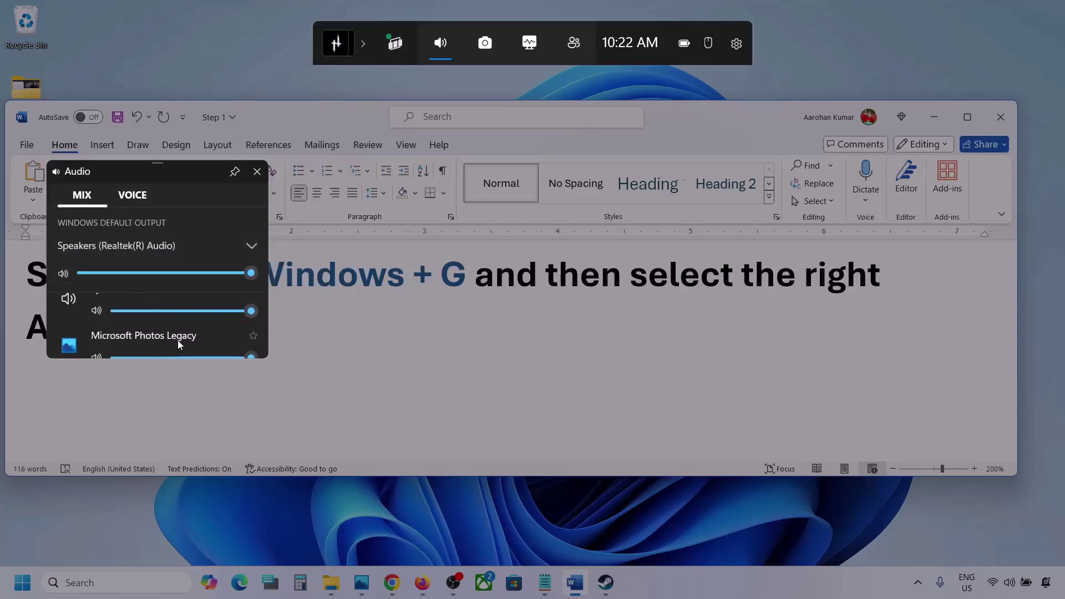
pyautogui.moveTo(173, 361); pyautogui.dragTo(175, 488)
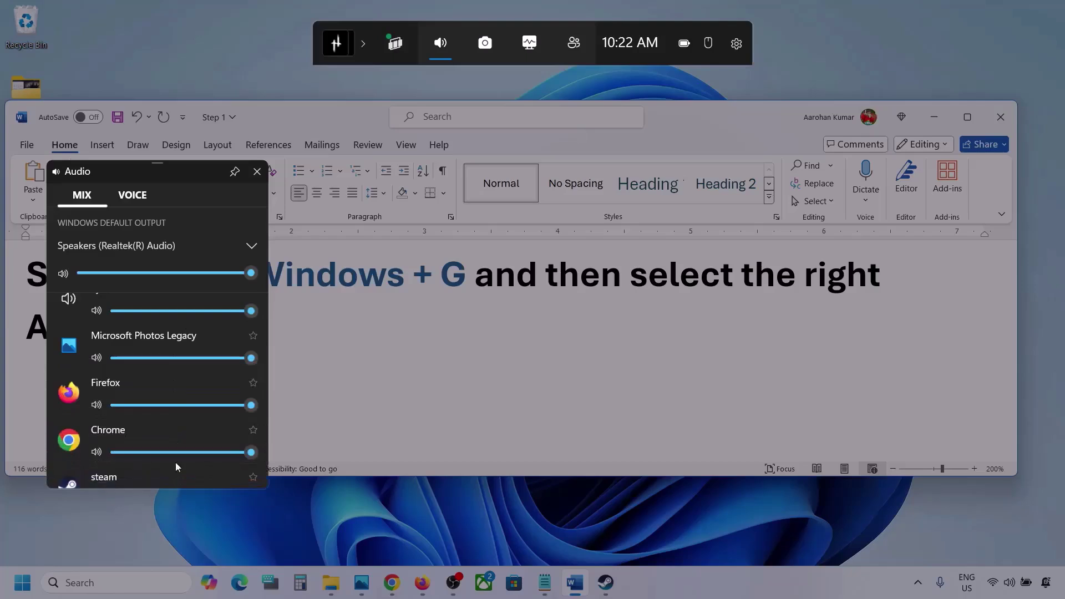
pyautogui.scroll(1, 161, 384)
pyautogui.scroll(-1, 161, 384)
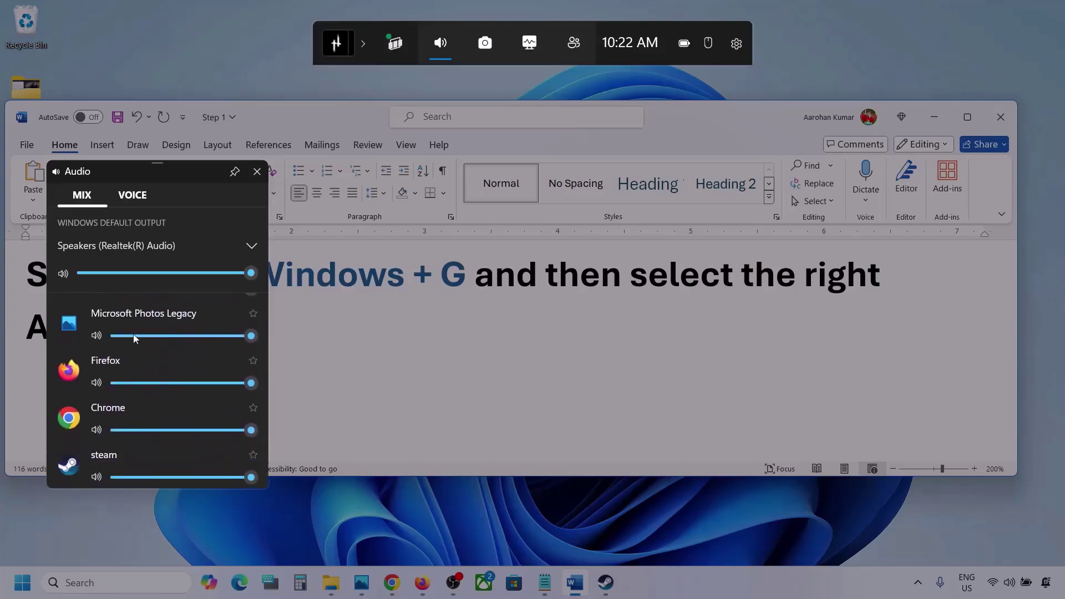
pyautogui.scroll(1, 131, 395)
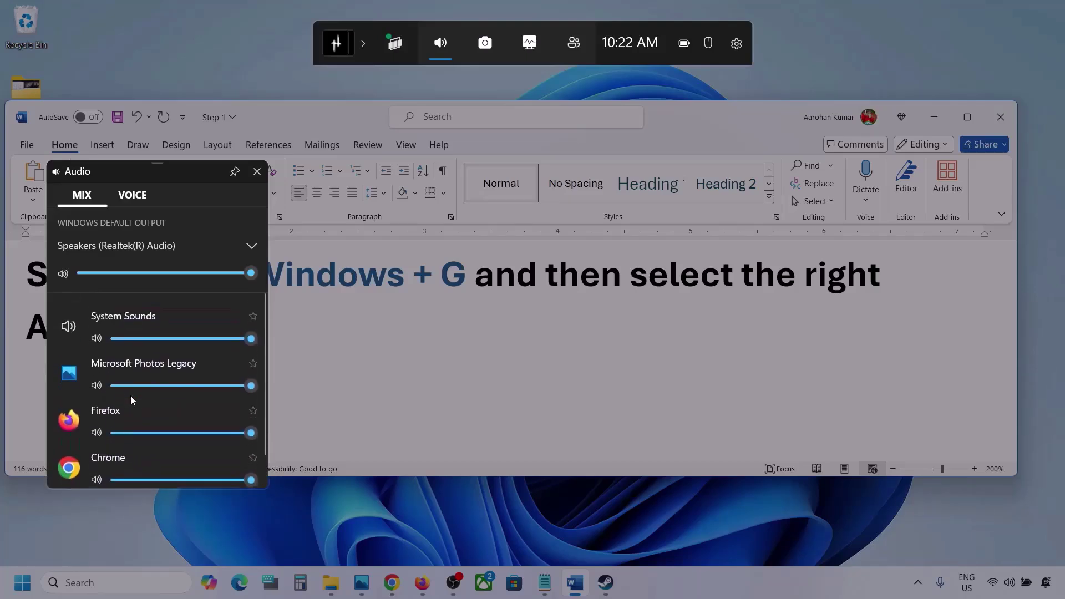
pyautogui.moveTo(252, 381)
pyautogui.mouseDown()
pyautogui.moveTo(171, 387)
pyautogui.moveTo(258, 381)
pyautogui.mouseUp()
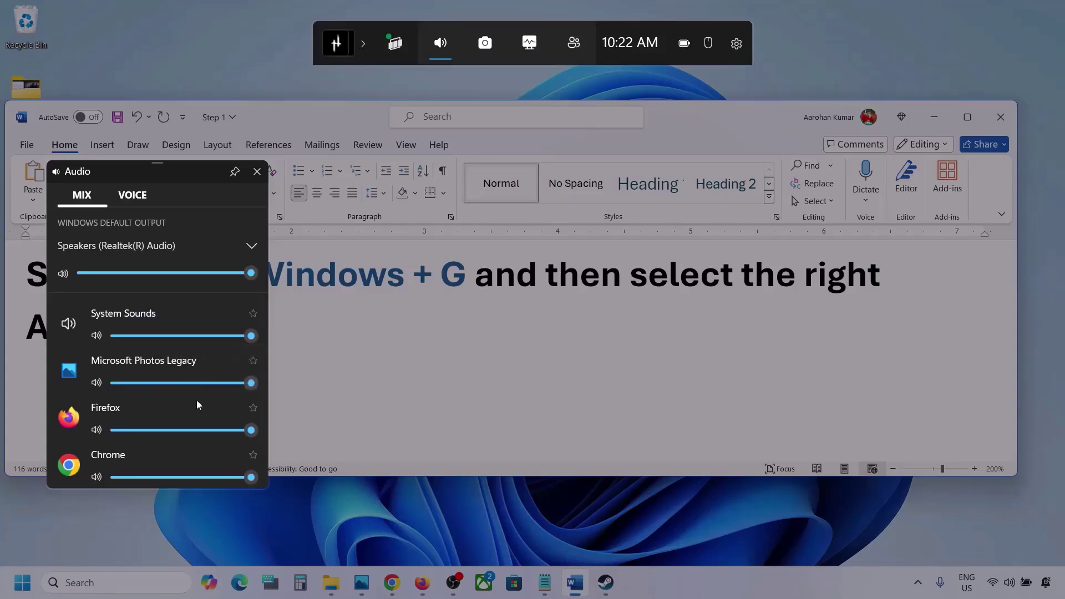
pyautogui.scroll(-1, 196, 400)
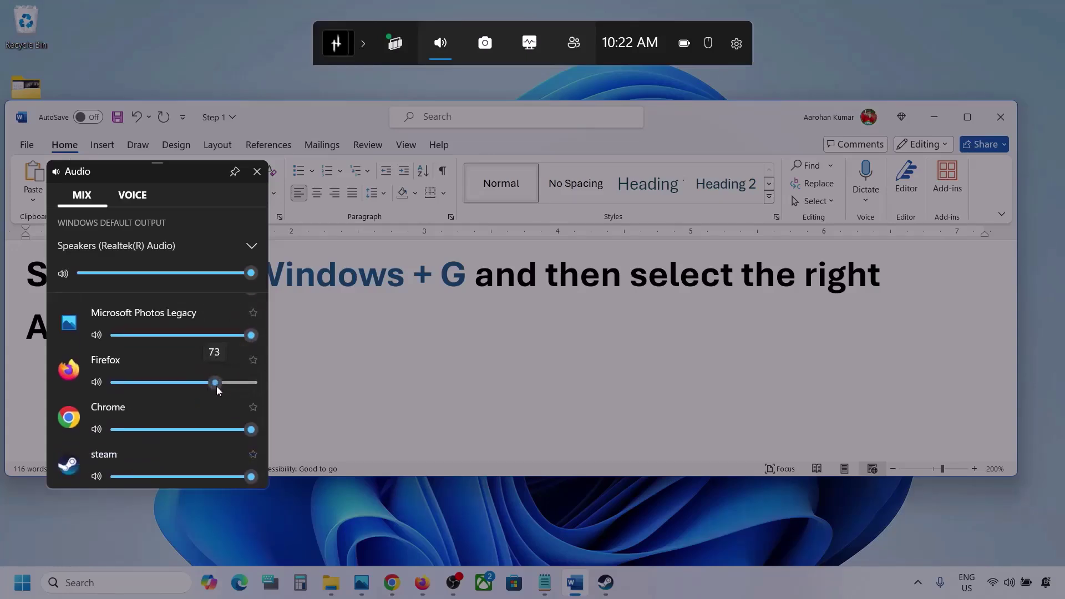
pyautogui.moveTo(216, 388); pyautogui.dragTo(271, 391)
pyautogui.scroll(-1, 156, 410)
pyautogui.scroll(1, 138, 435)
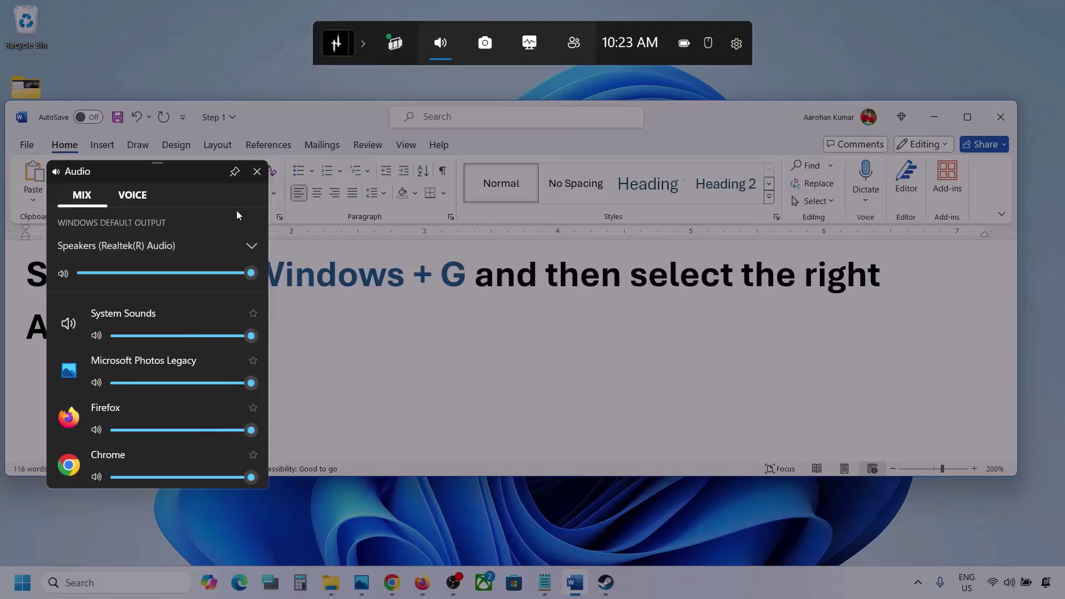
# Step: On the Voice tab, keep Microphone Array for both inputs and use Speakers (Realtek(R) Audio) for communications output
pyautogui.click(132, 195)
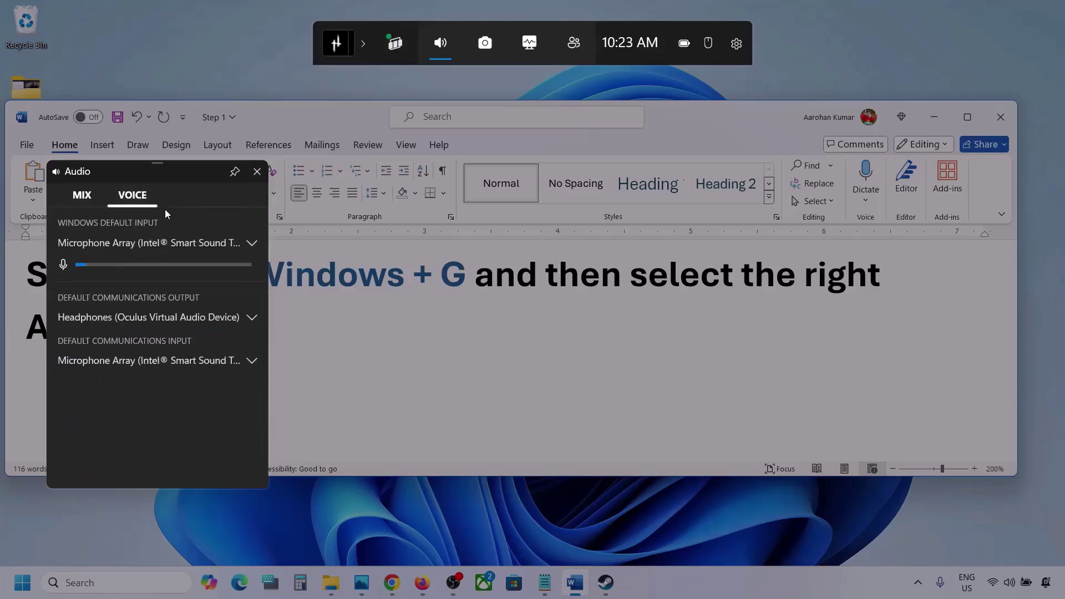
pyautogui.click(255, 242)
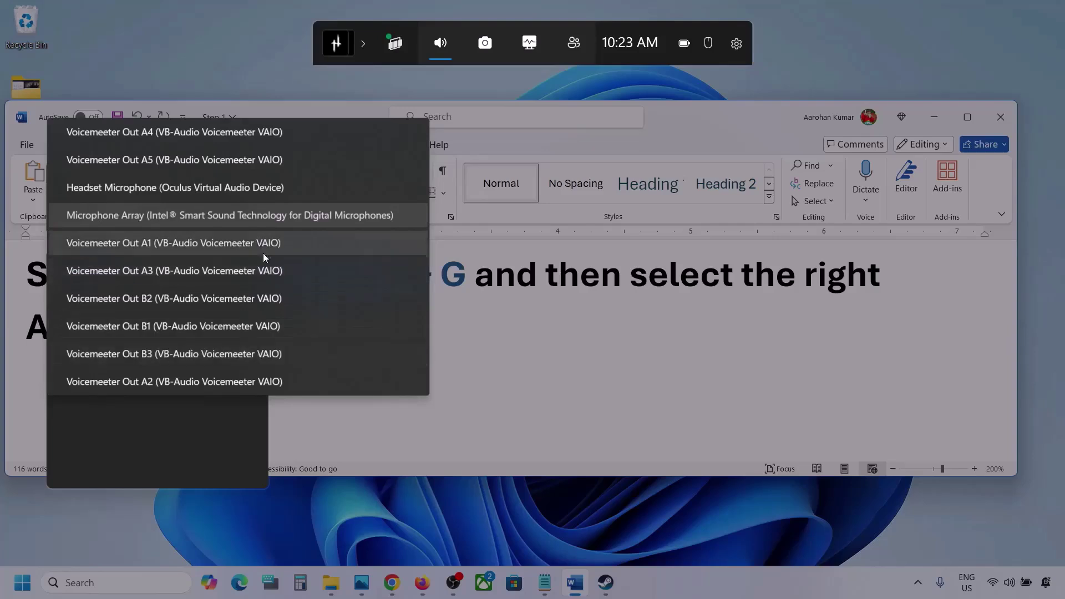
pyautogui.click(251, 217)
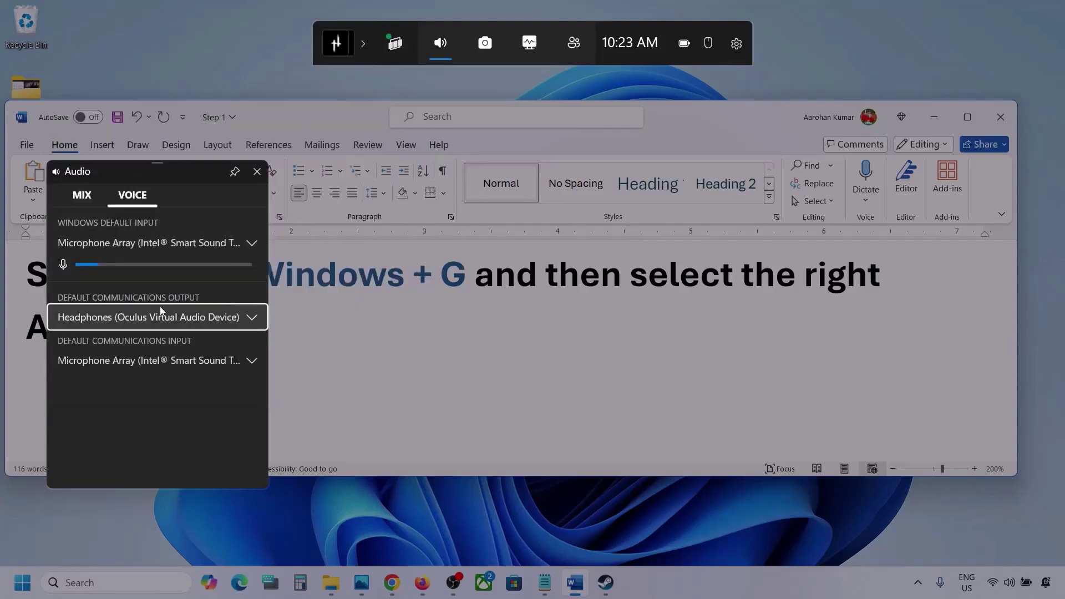
pyautogui.click(253, 318)
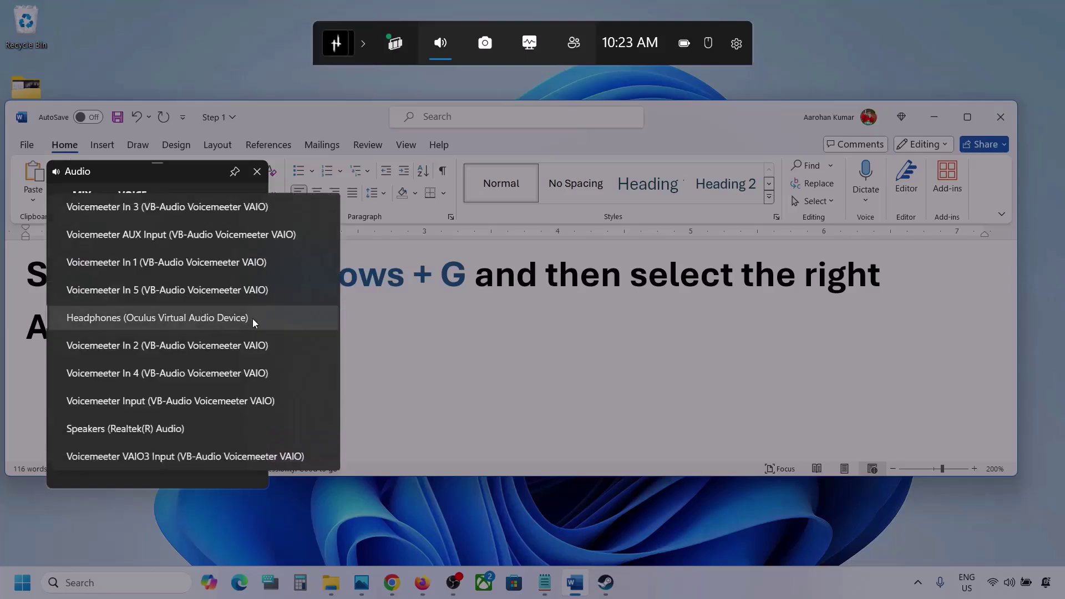
pyautogui.click(168, 429)
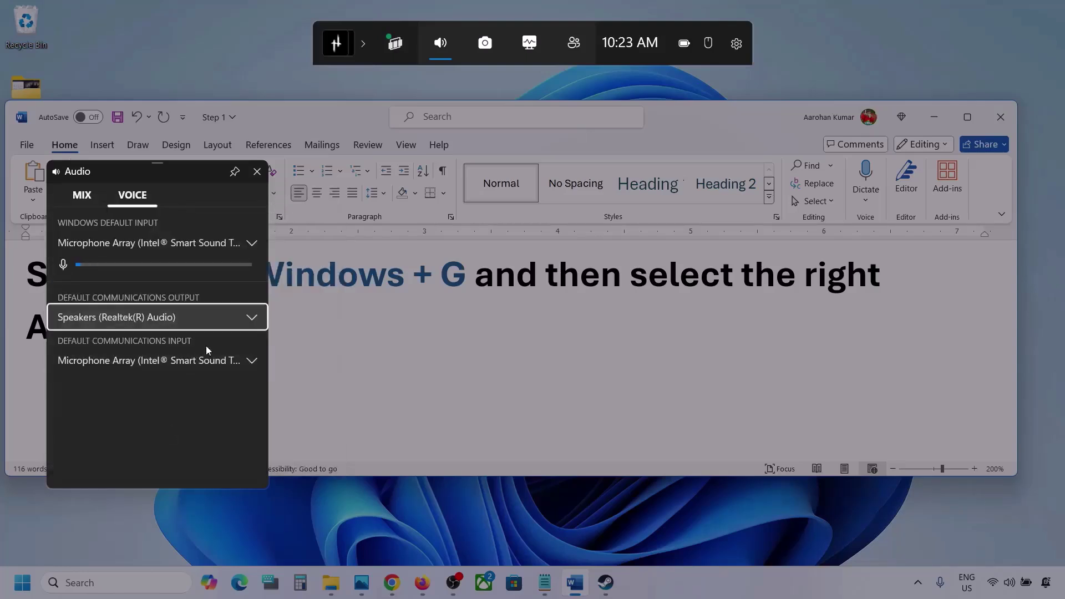
pyautogui.click(249, 361)
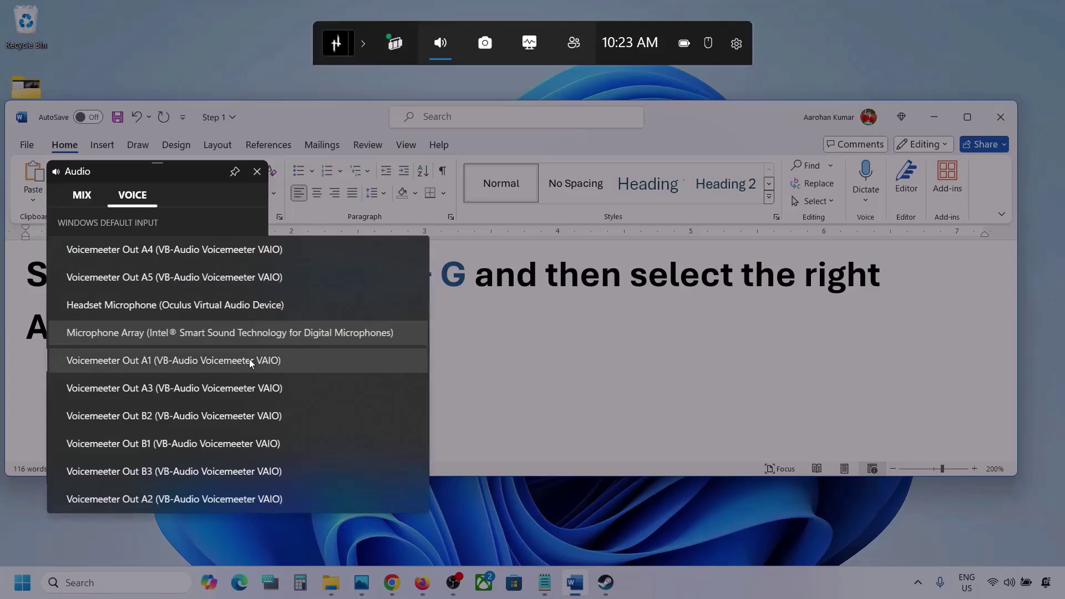
pyautogui.click(289, 333)
# Step: Dismiss the Game Bar and scroll Word to Step 2, highlighting 'Make sure volume is not mute'
pyautogui.click(257, 172)
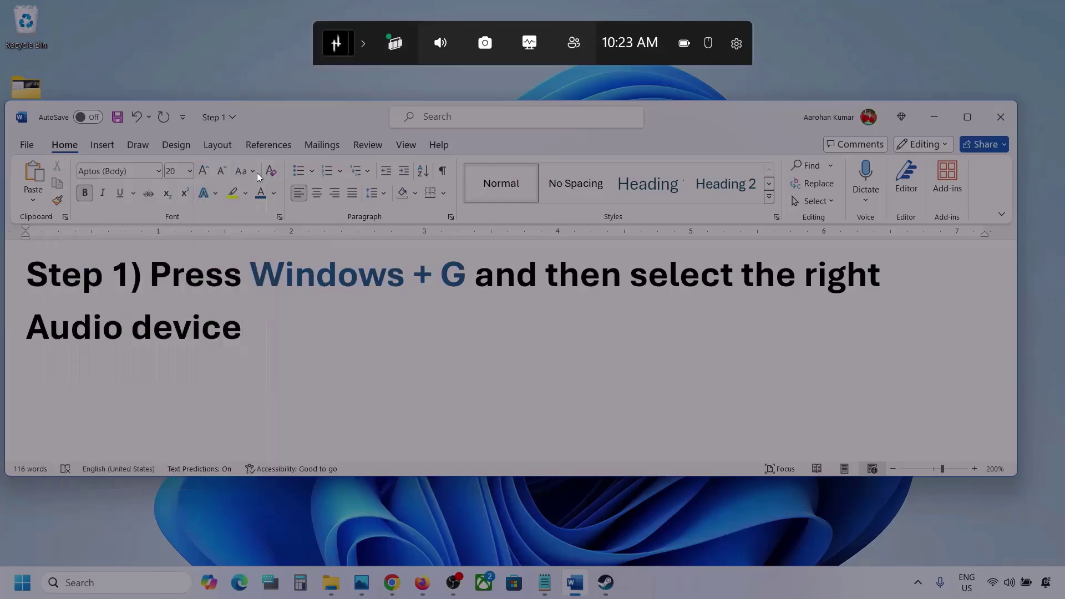
pyautogui.click(577, 82)
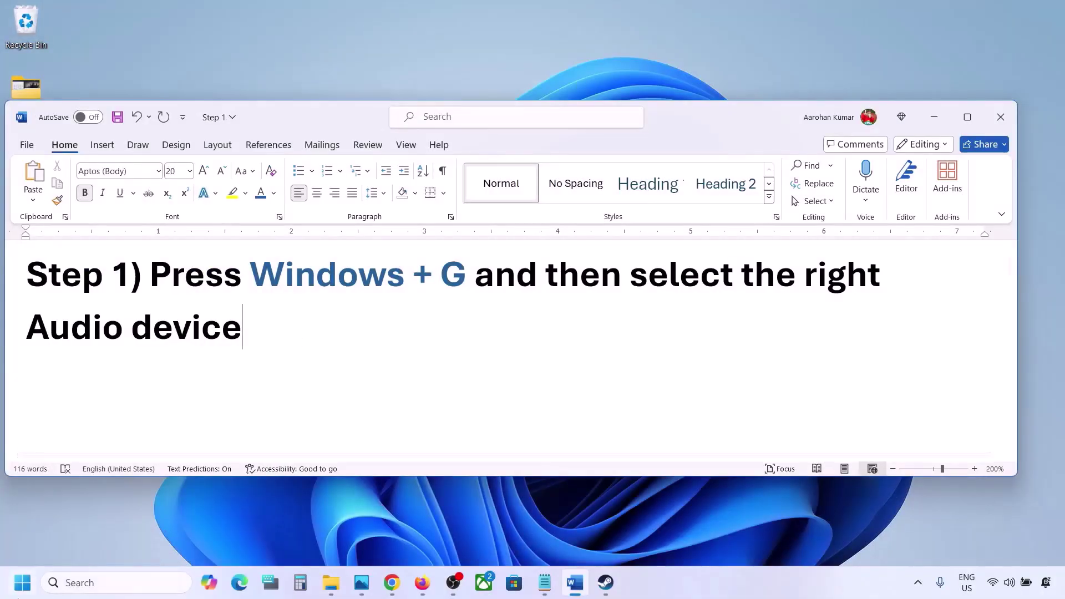
pyautogui.click(22, 582)
pyautogui.click(500, 434)
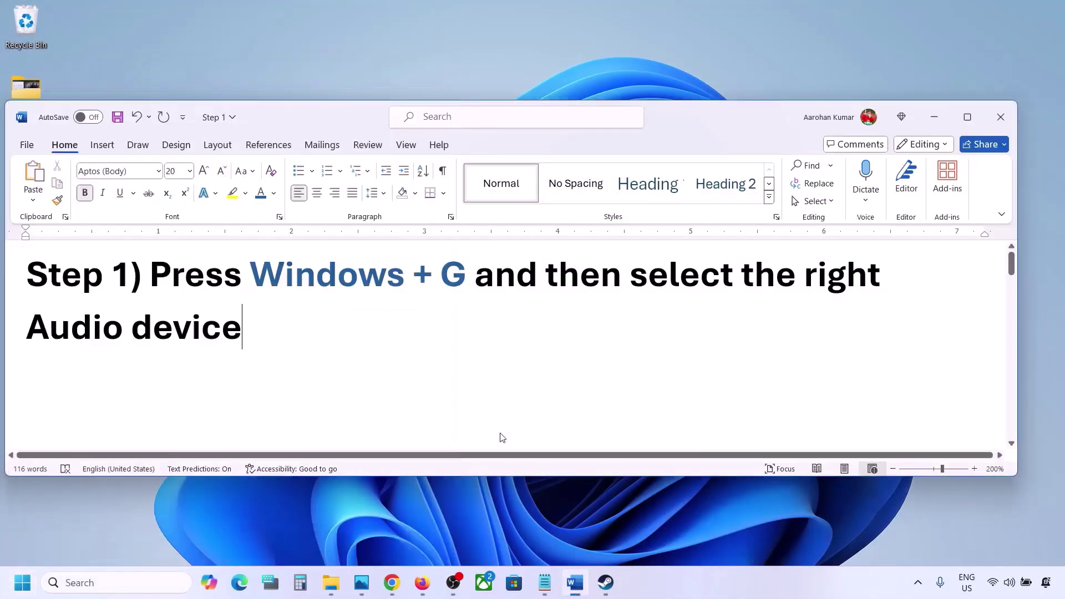
pyautogui.scroll(-5, 501, 433)
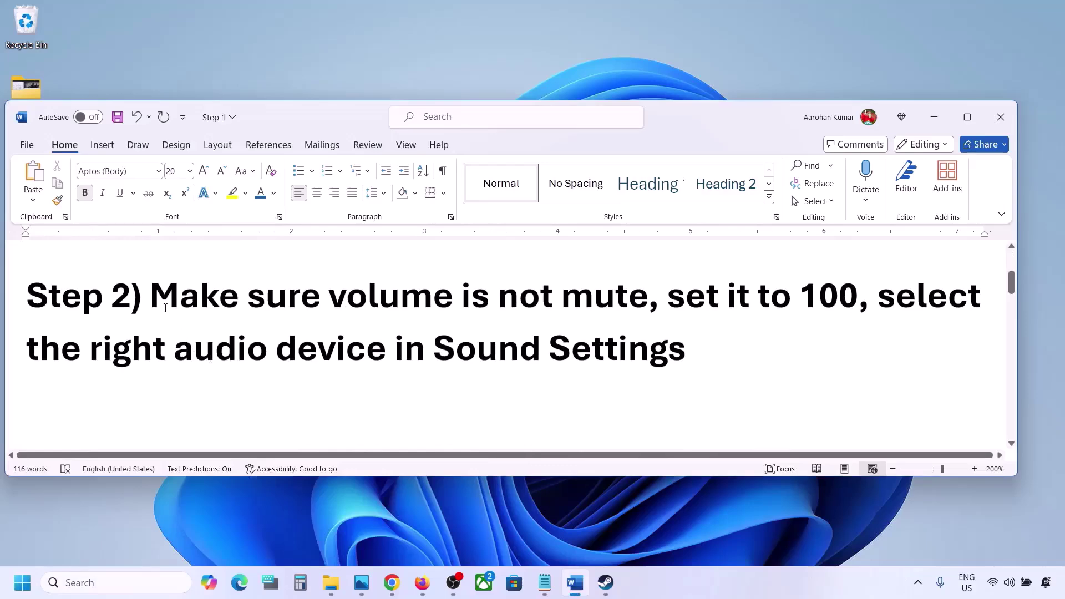
pyautogui.moveTo(165, 308); pyautogui.dragTo(648, 303)
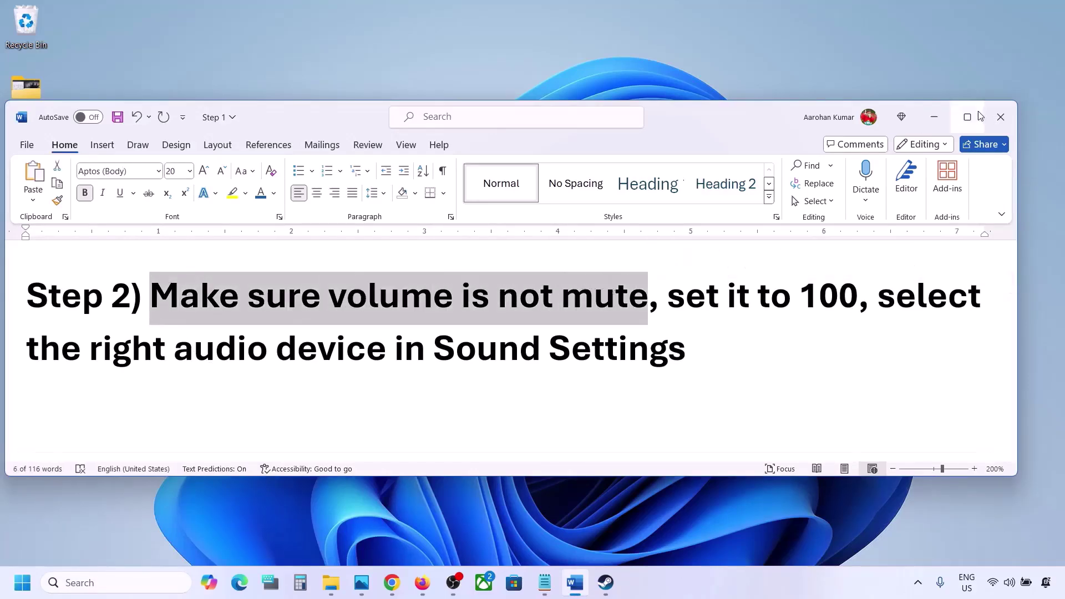
# Step: From the taskbar speaker icon, review the Volume mixer levels, set Steam to 7, and close Settings
pyautogui.click(934, 117)
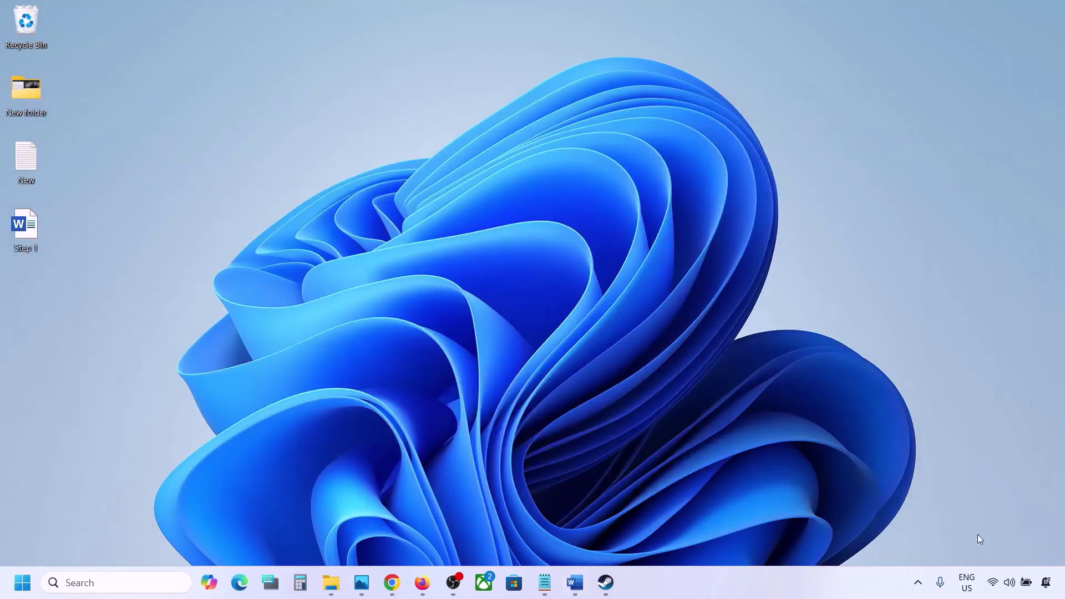
pyautogui.rightClick(1010, 586)
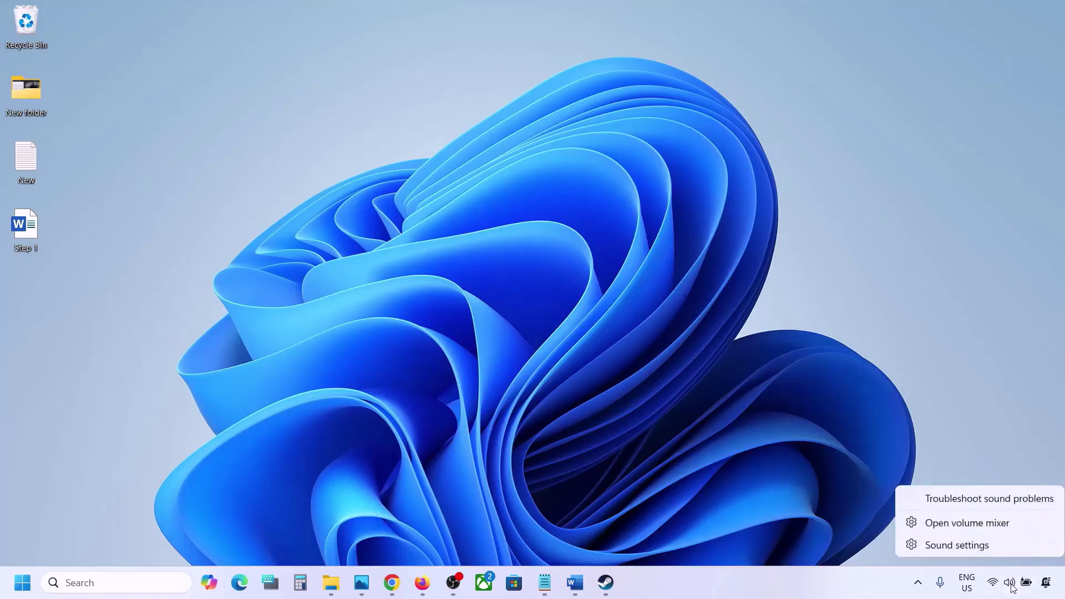
pyautogui.click(979, 524)
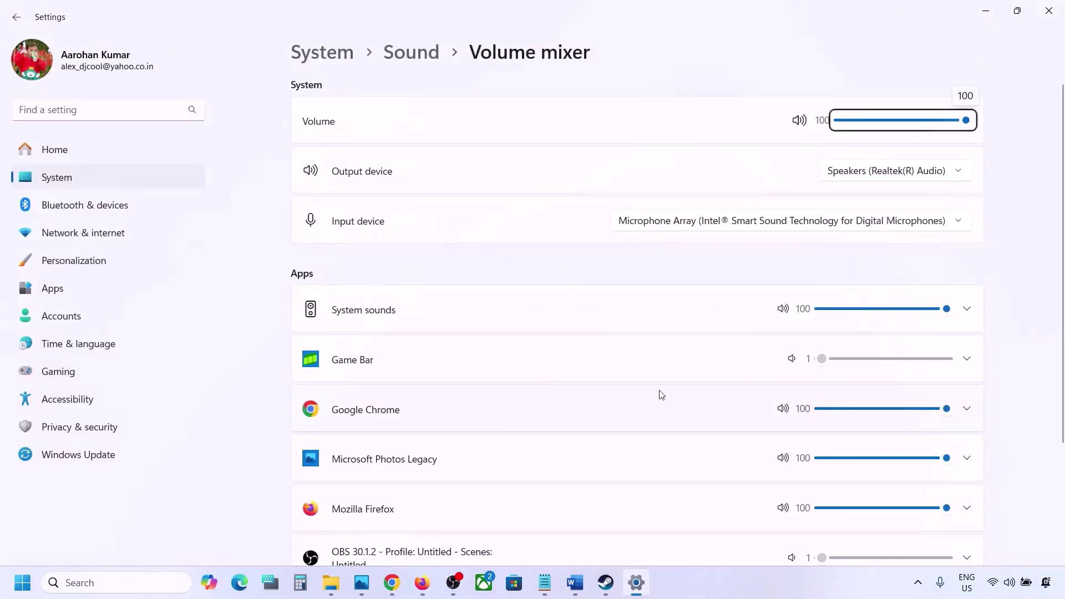
pyautogui.scroll(-2, 661, 395)
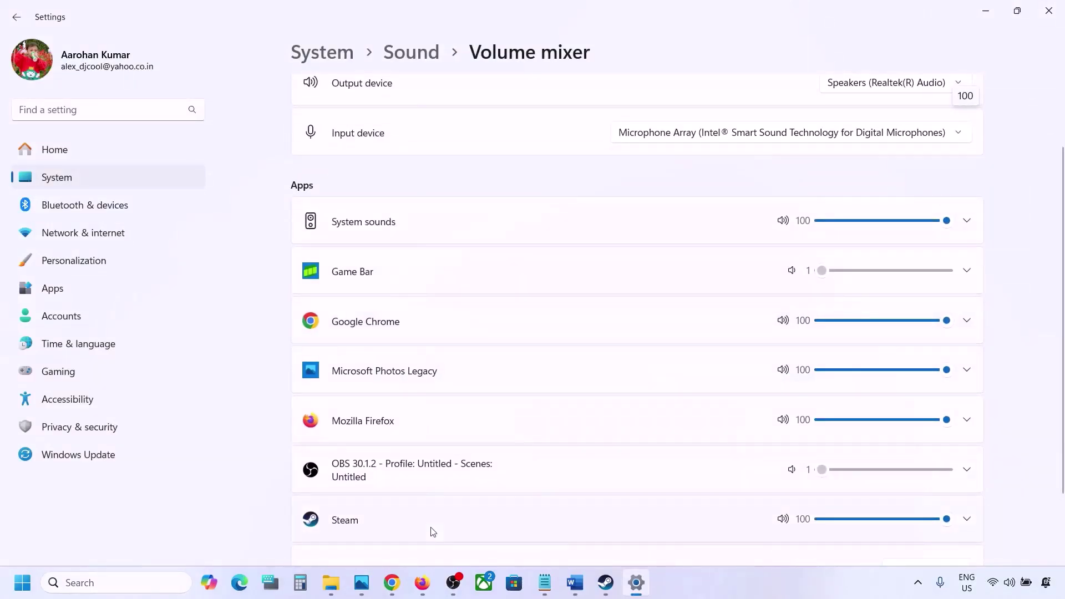
pyautogui.scroll(-1, 612, 477)
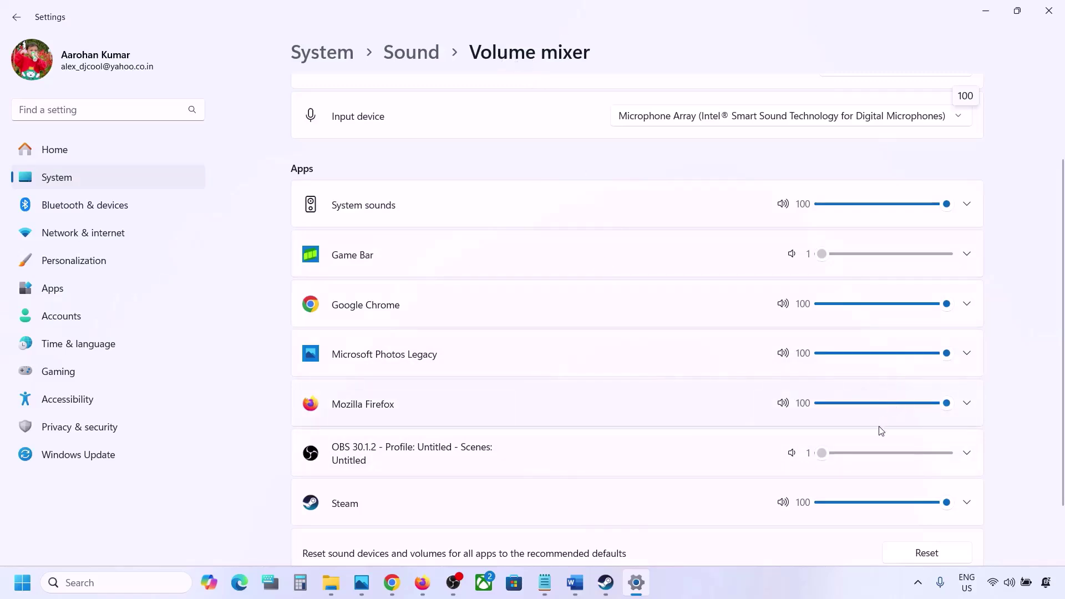
pyautogui.moveTo(946, 503)
pyautogui.mouseDown()
pyautogui.moveTo(830, 504)
pyautogui.moveTo(946, 503)
pyautogui.mouseUp()
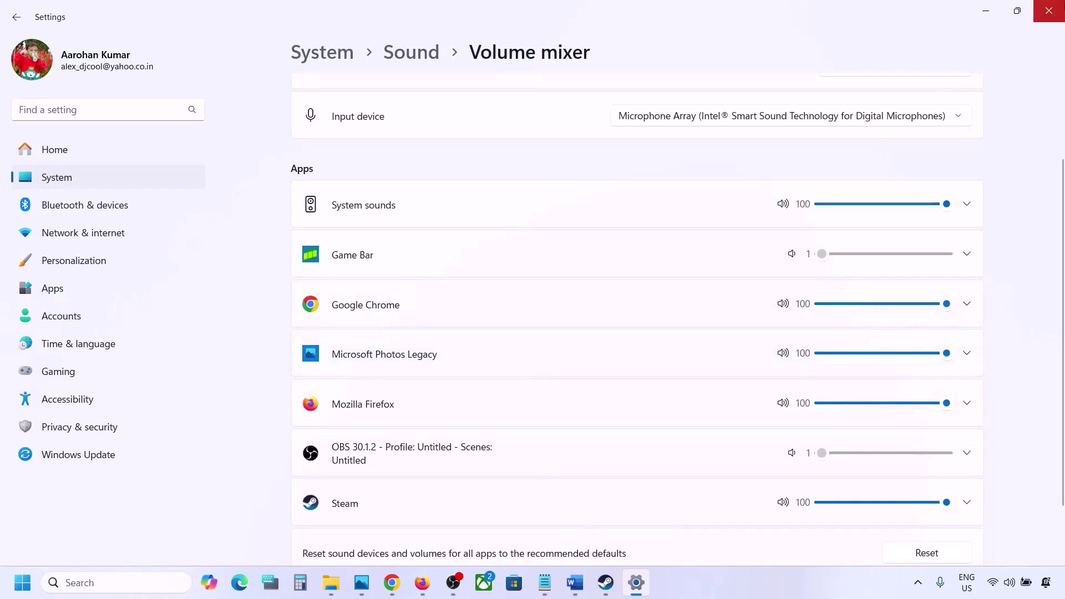
pyautogui.click(1048, 11)
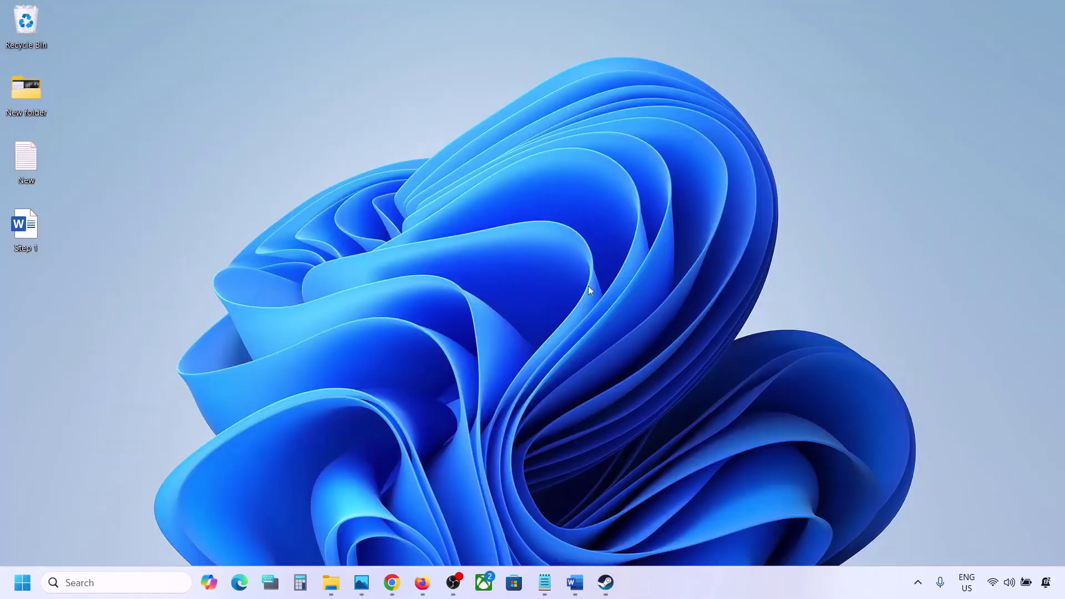
# Step: Return to the Word Step 2 notes, highlight the audio-device part, and bring up the quick sound menu
pyautogui.click(575, 582)
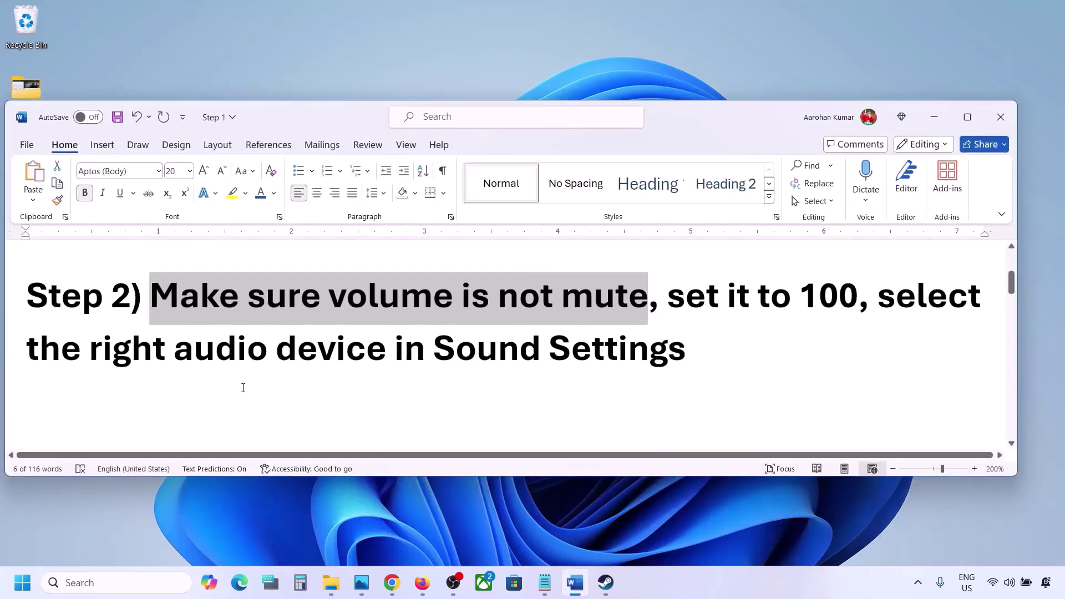
pyautogui.moveTo(89, 355); pyautogui.dragTo(686, 355)
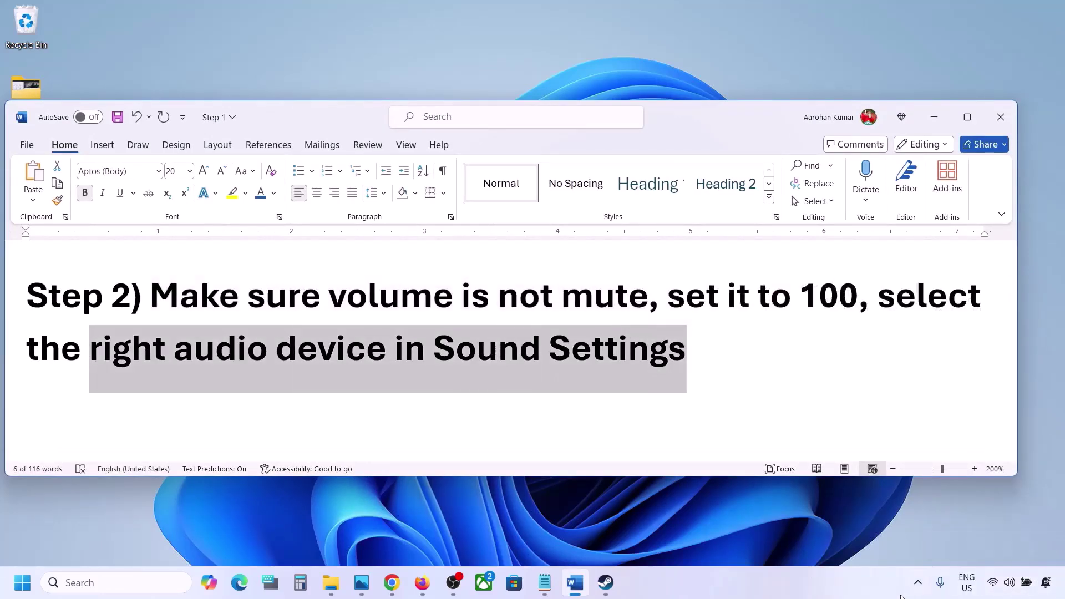
pyautogui.click(1008, 587)
pyautogui.rightClick(1007, 587)
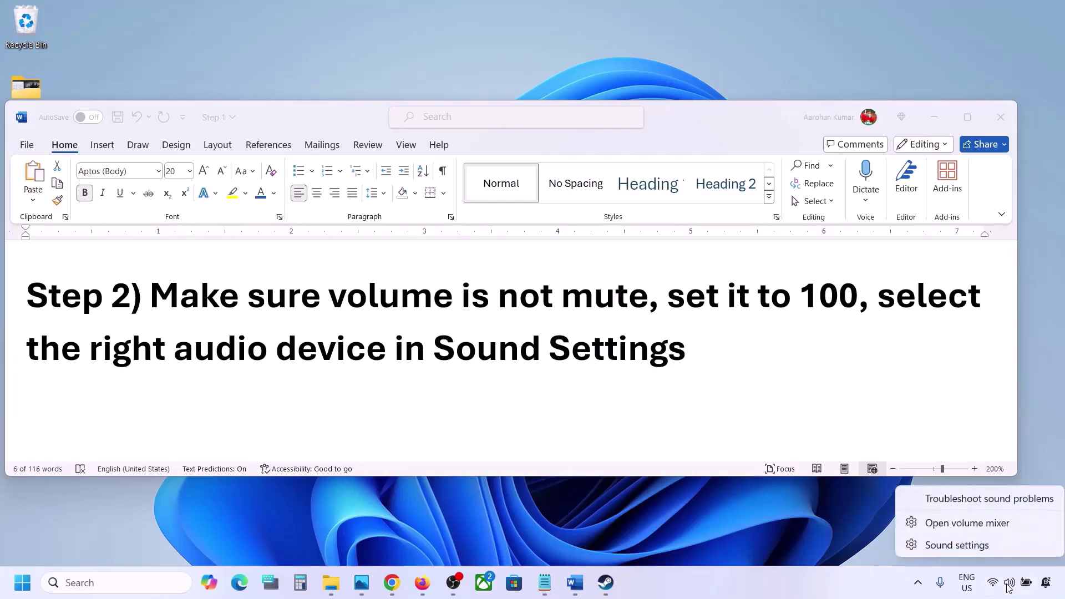
# Step: Open System > Sound and confirm Speakers is the output device at volume 100
pyautogui.click(956, 545)
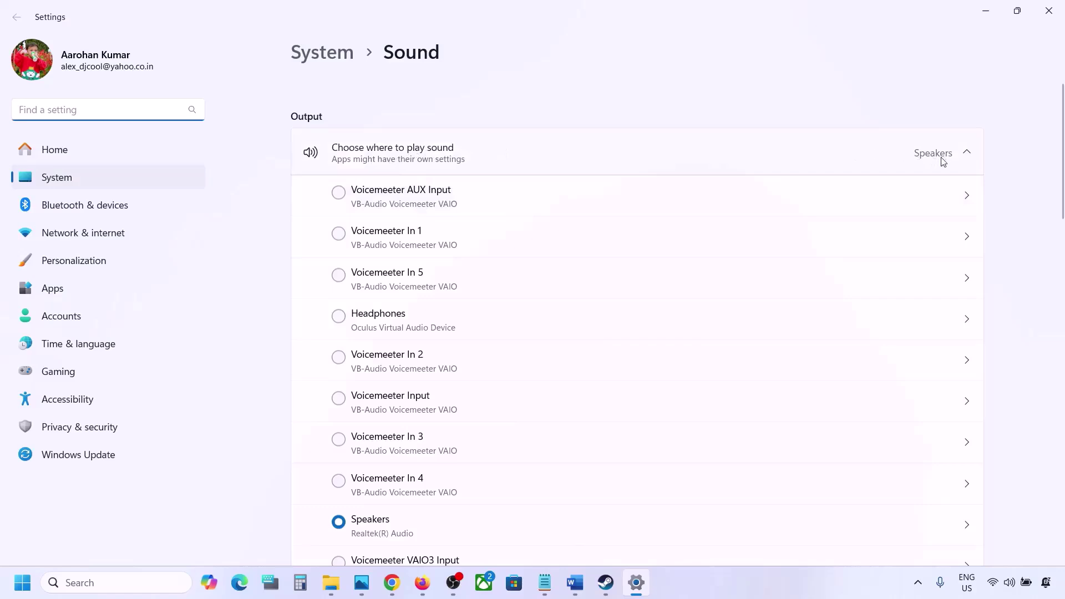
pyautogui.scroll(-2, 477, 397)
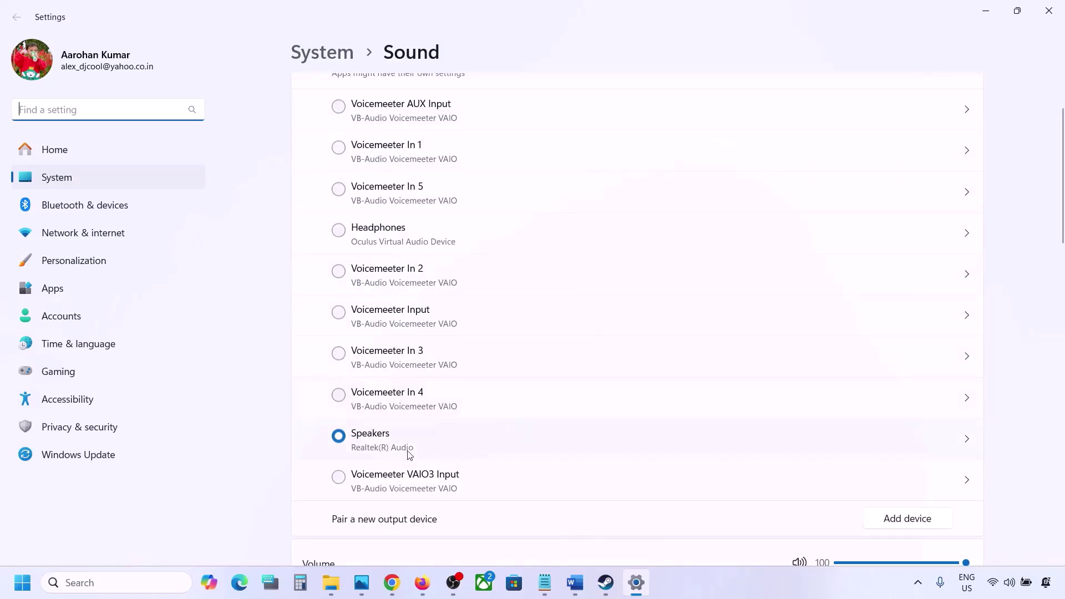
pyautogui.click(387, 442)
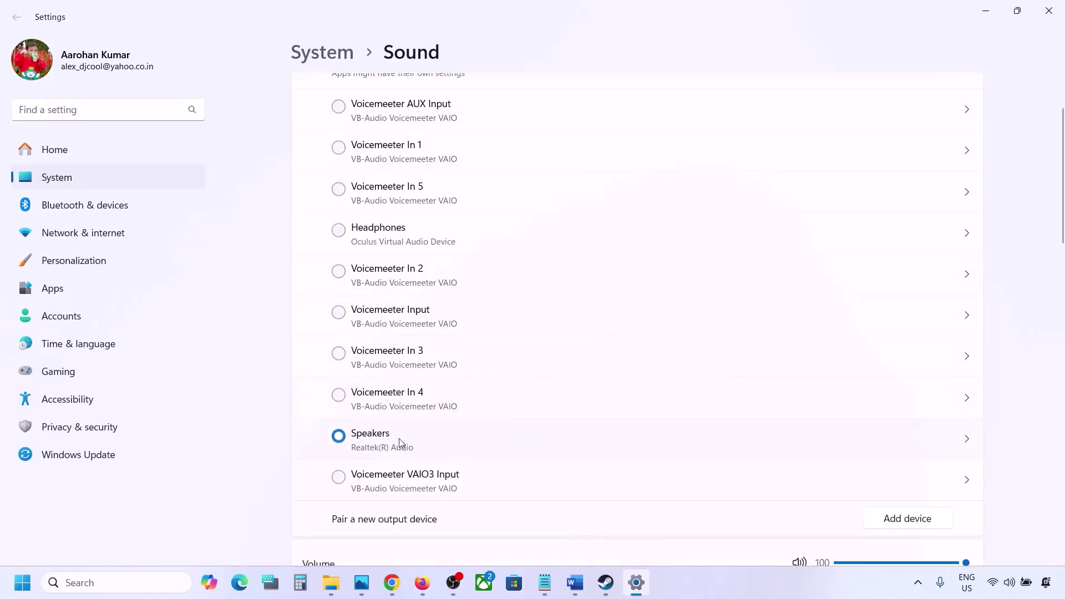
# Step: Scroll through the Input and Advanced sections, confirming Microphone Array input at volume 100
pyautogui.scroll(-5, 406, 442)
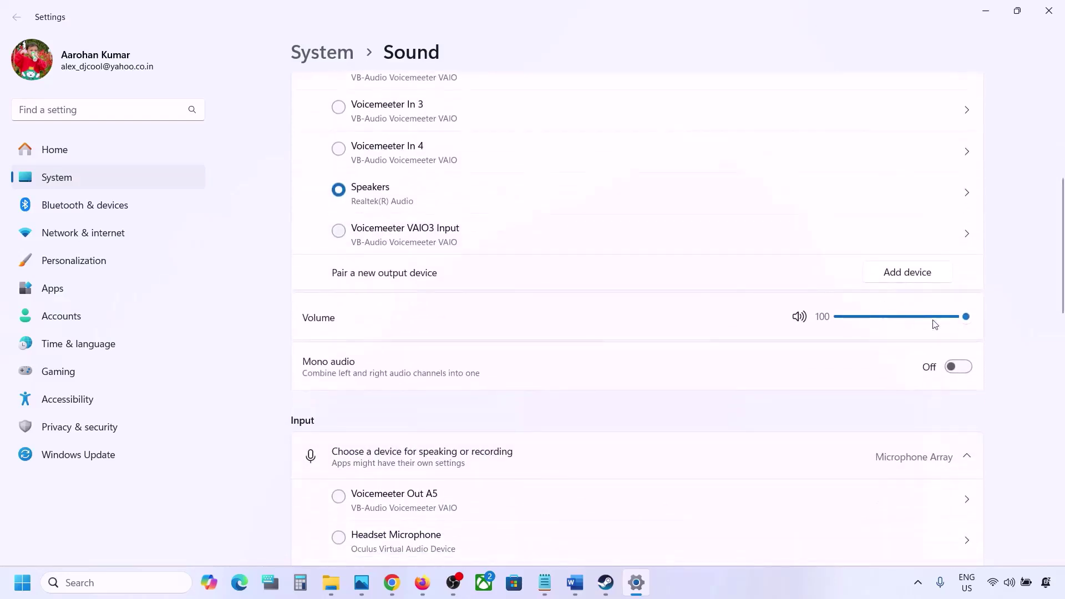
pyautogui.scroll(-6, 706, 399)
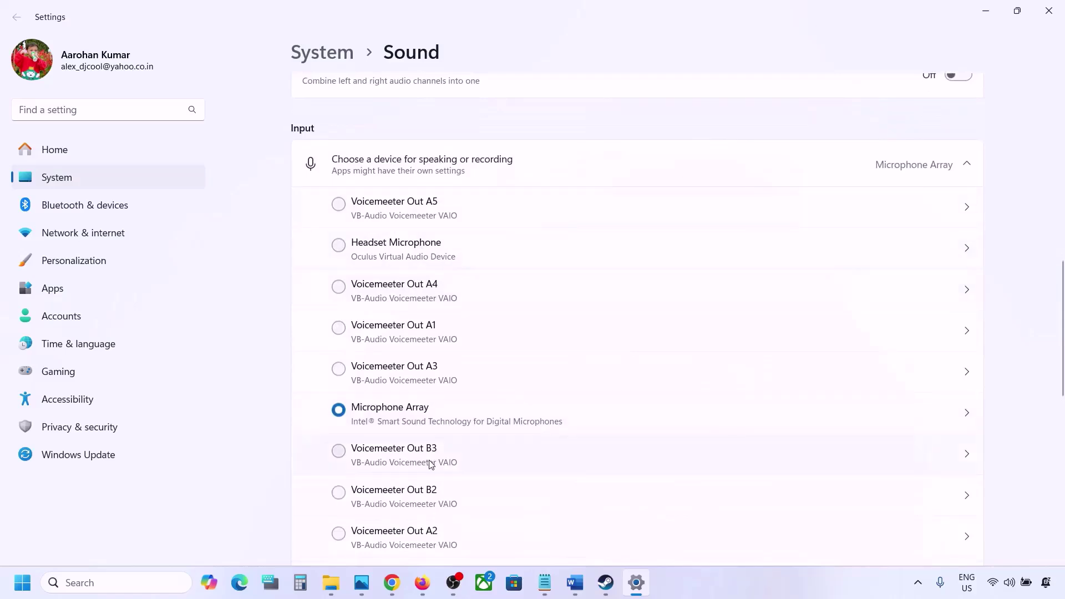
pyautogui.scroll(-2, 428, 461)
pyautogui.scroll(-1, 542, 403)
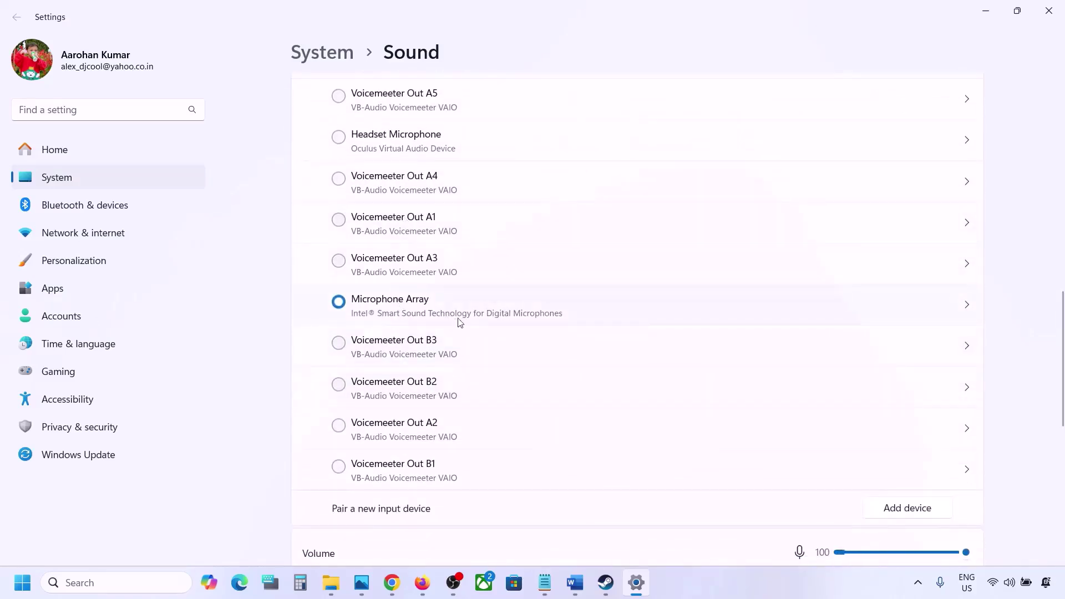
pyautogui.scroll(-3, 474, 319)
pyautogui.scroll(-2, 474, 320)
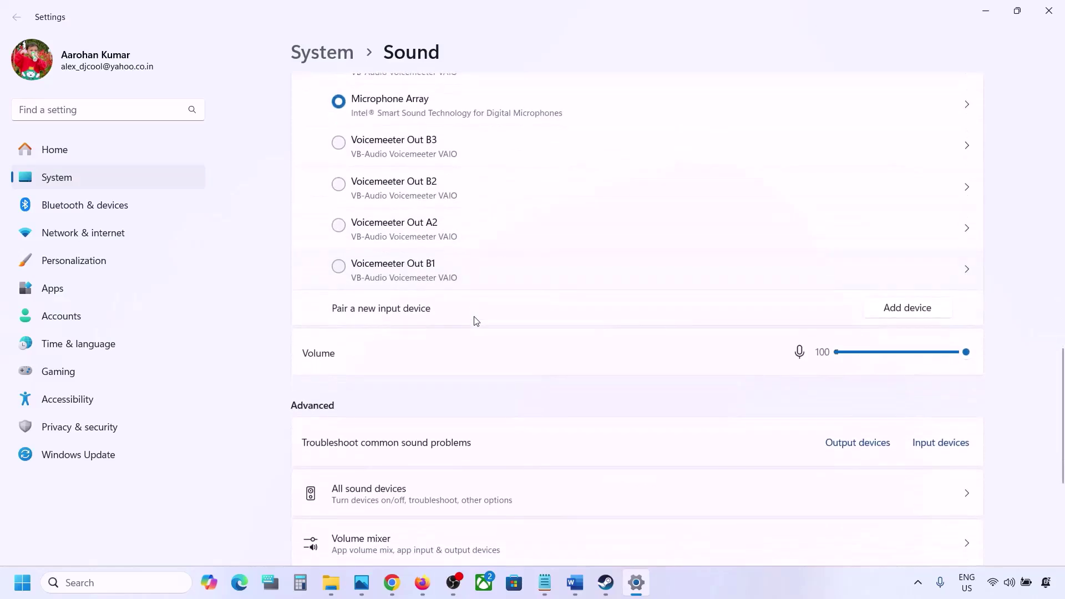
pyautogui.scroll(4, 471, 266)
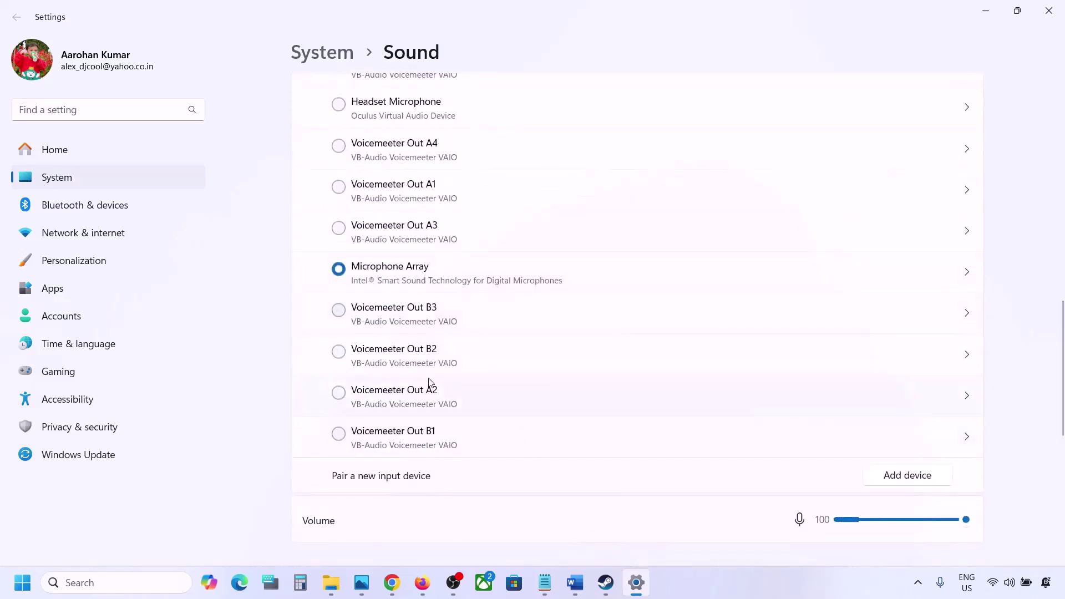
pyautogui.scroll(-5, 429, 383)
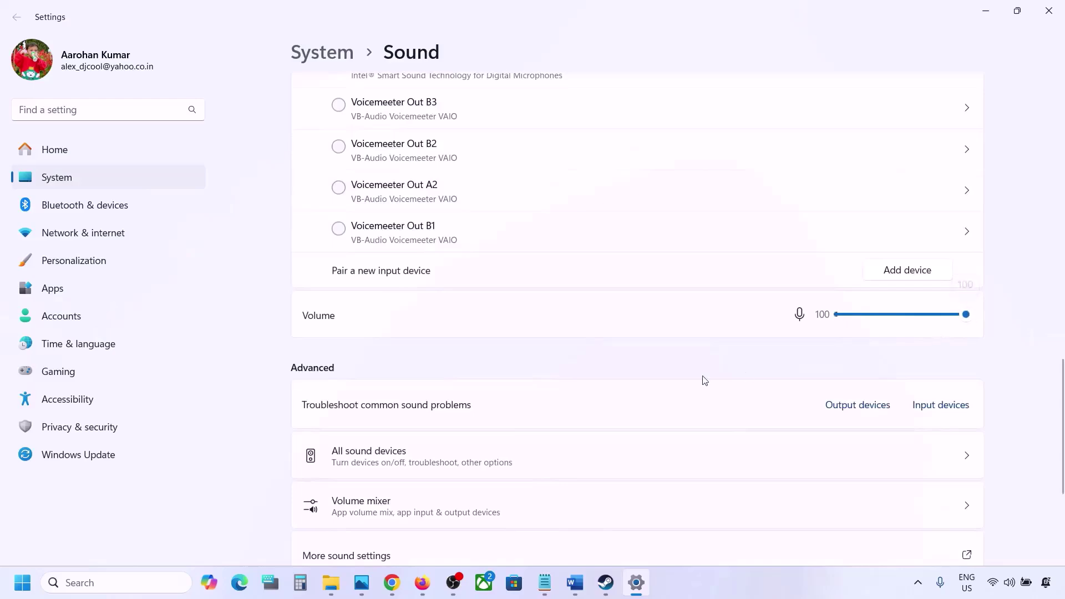
pyautogui.scroll(-2, 701, 381)
pyautogui.scroll(-2, 742, 328)
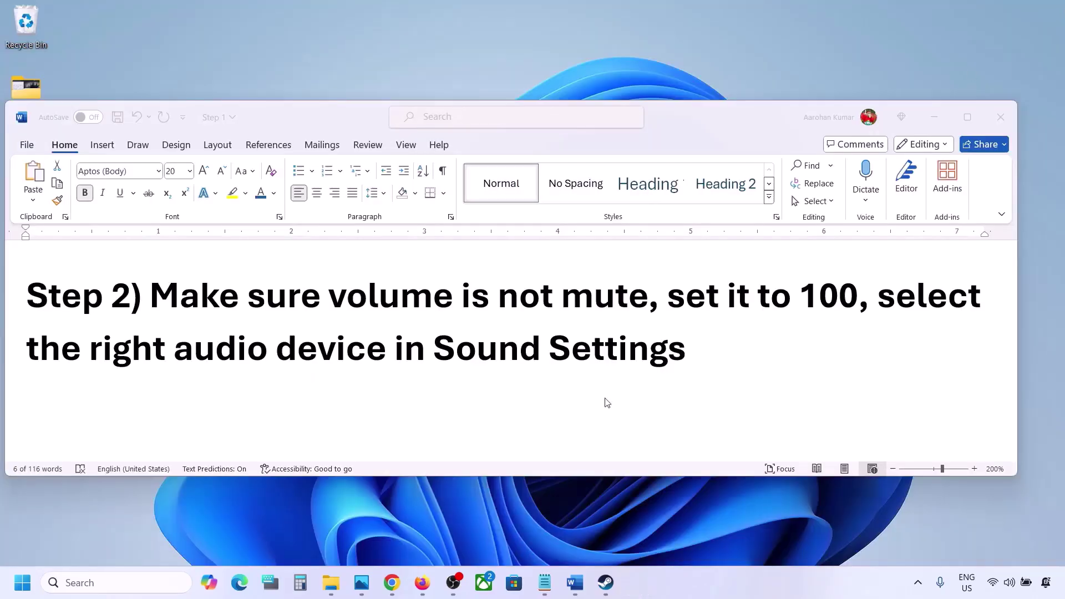
# Step: Scroll Word past Step 3 'Restart the game' to Step 4's 48/44k Hz sample-rate instruction
pyautogui.scroll(-3, 494, 387)
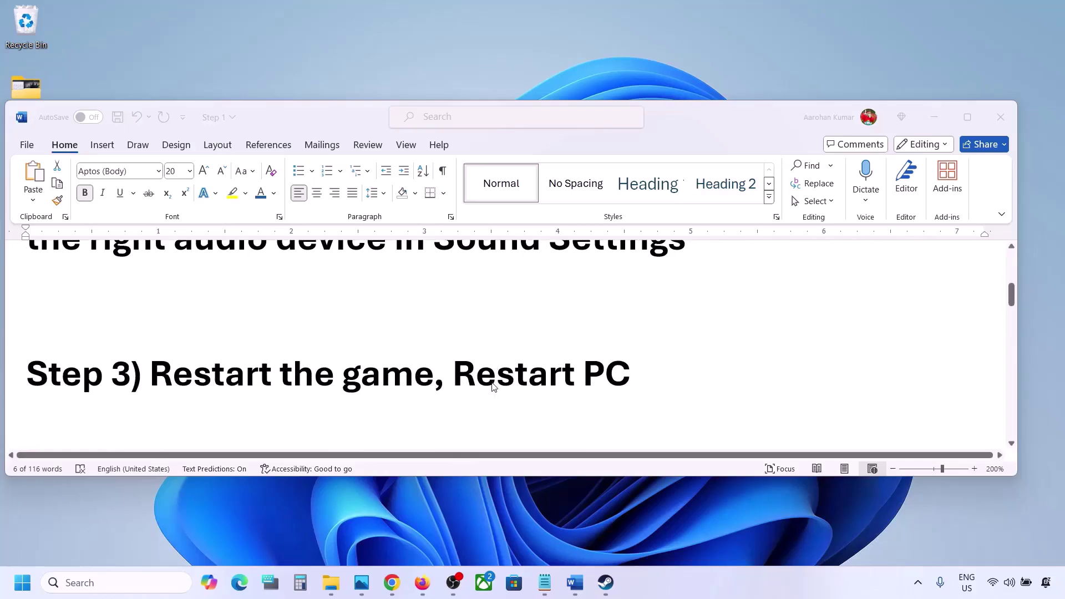
pyautogui.doubleClick(202, 375)
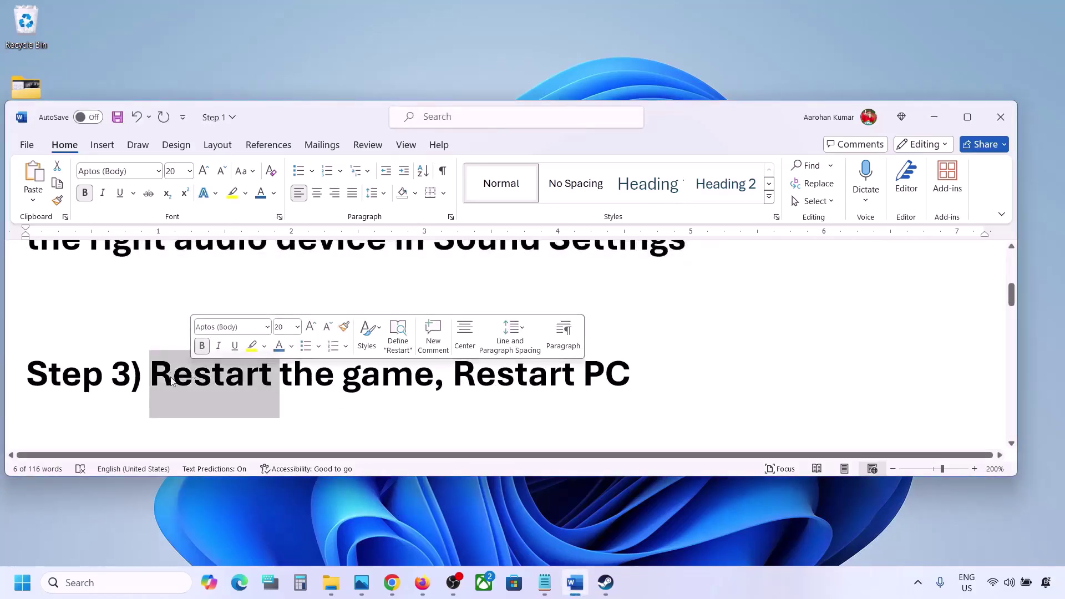
pyautogui.click(302, 370)
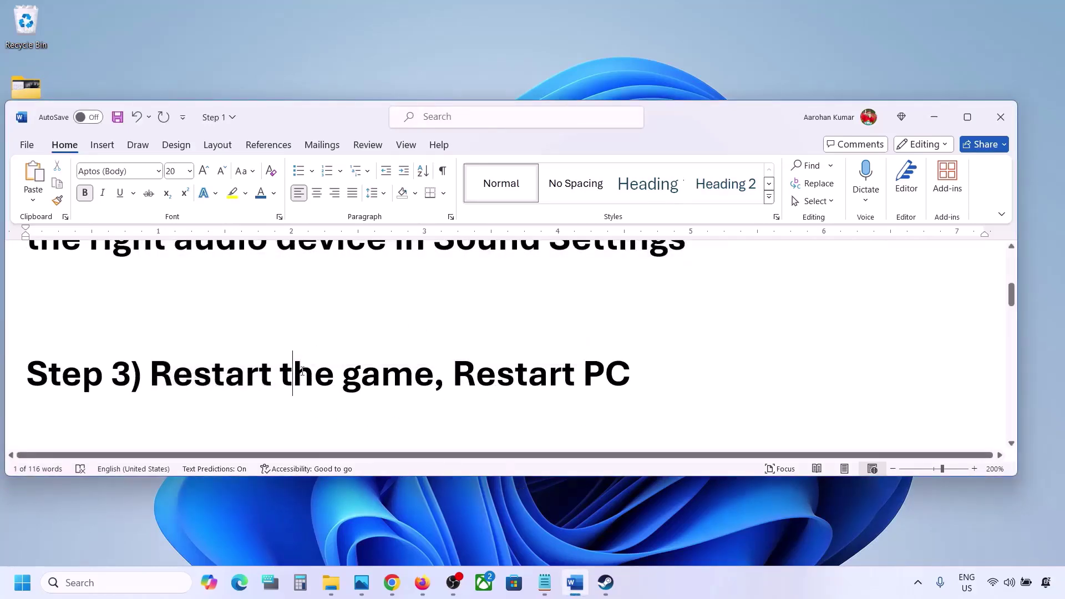
pyautogui.moveTo(150, 372); pyautogui.dragTo(630, 367)
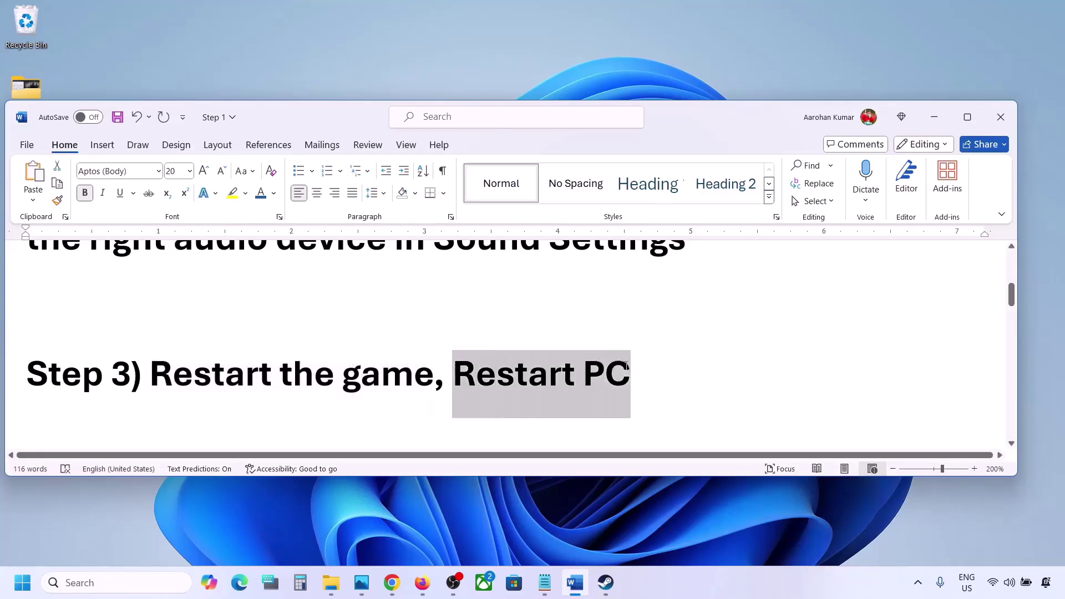
pyautogui.scroll(-3, 336, 364)
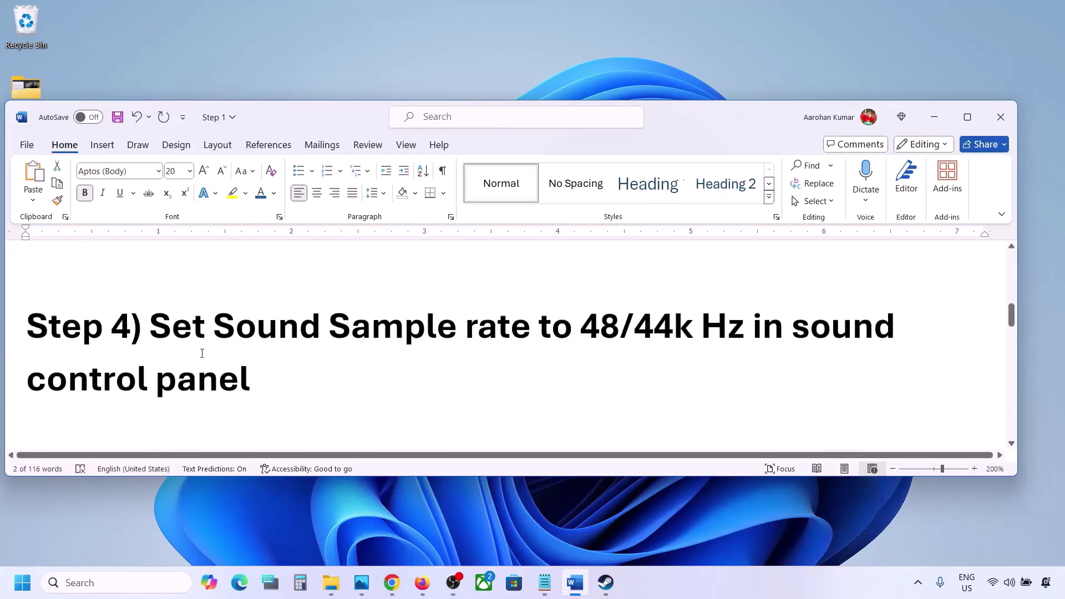
pyautogui.moveTo(155, 327); pyautogui.dragTo(679, 329)
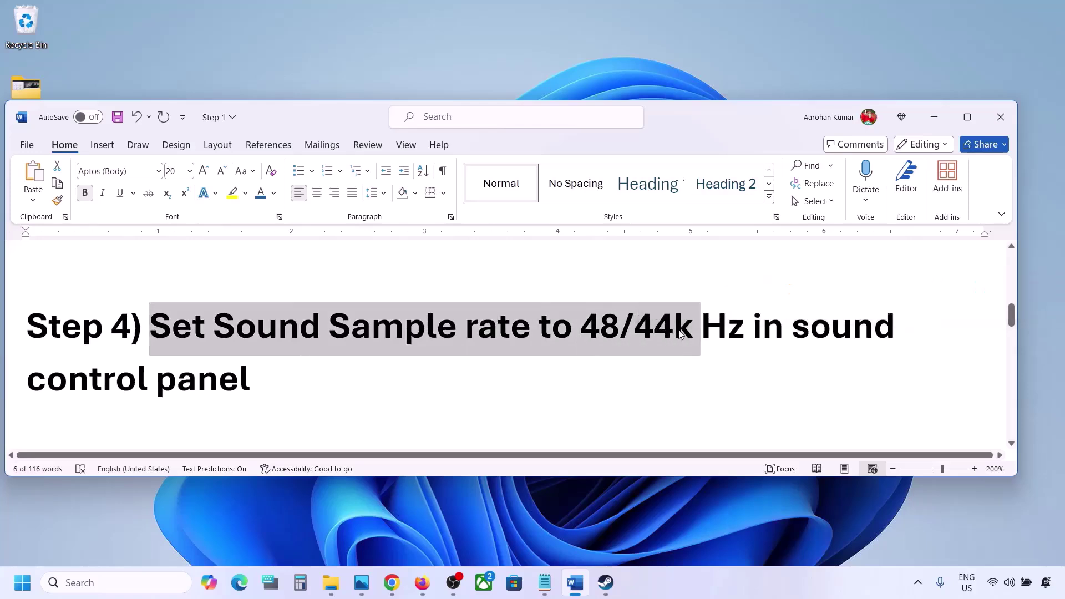
pyautogui.click(679, 329)
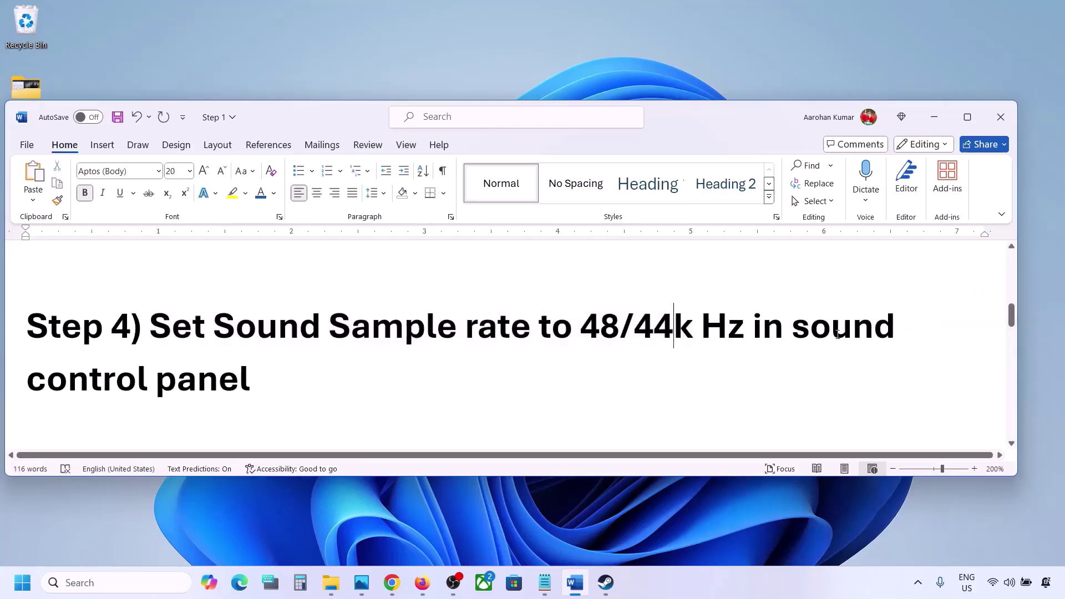
# Step: Search 'control' to open Control Panel, go to Hardware and Sound, and centre the Sound dialog
pyautogui.click(70, 582)
pyautogui.write('control')
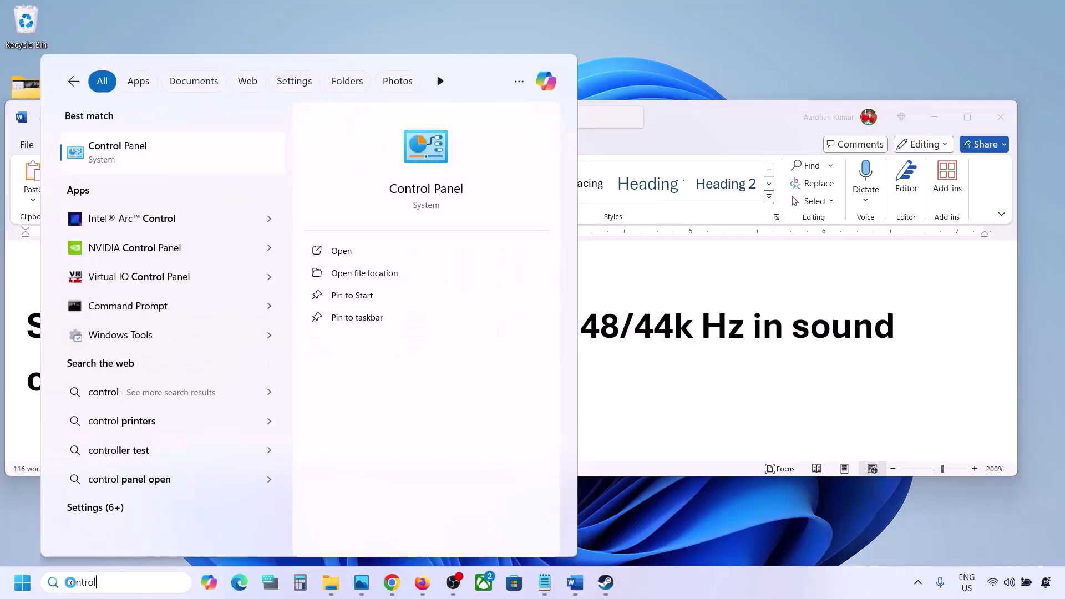
pyautogui.press('Return')
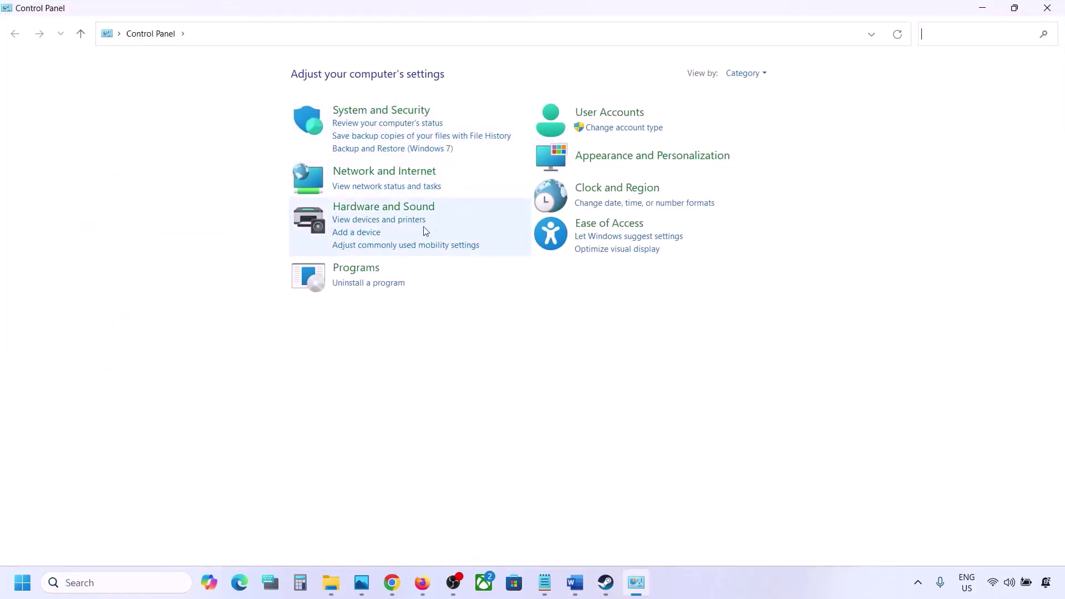
pyautogui.click(396, 209)
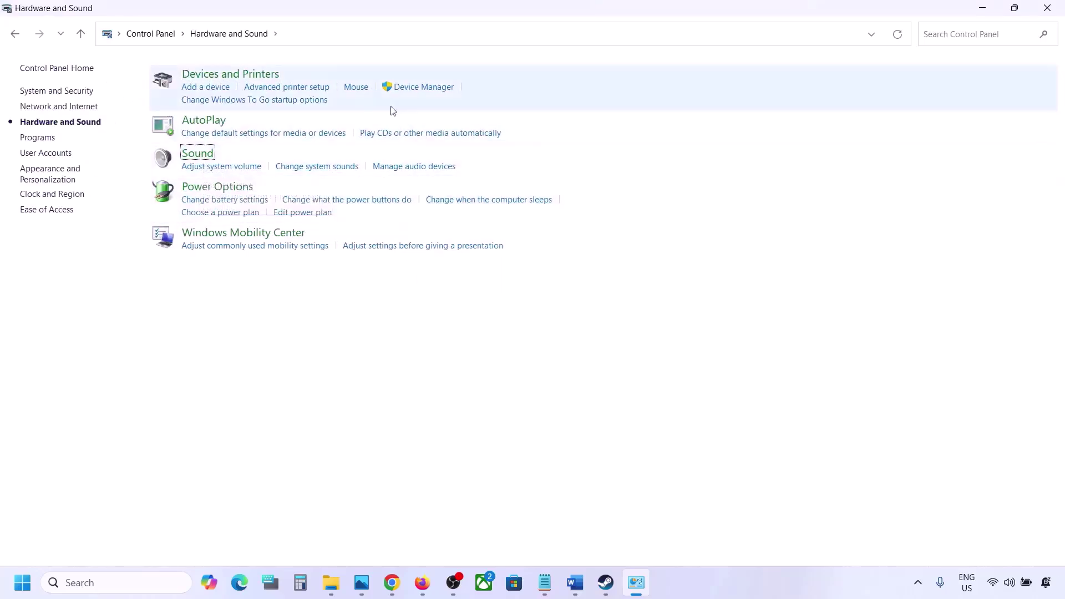
pyautogui.moveTo(207, 62); pyautogui.dragTo(478, 133)
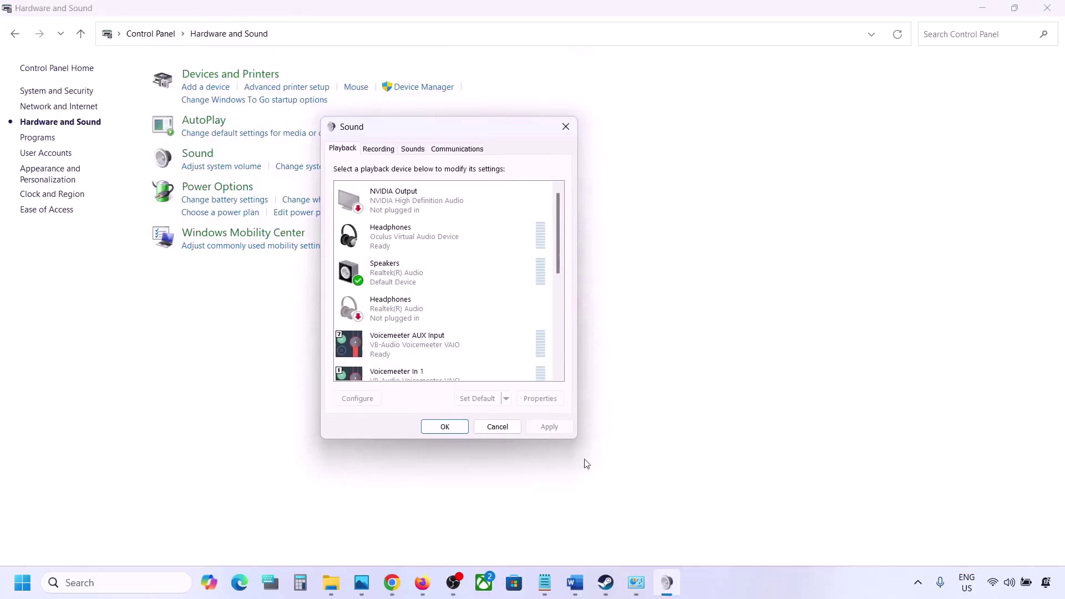
# Step: Glance at the Word notes, then open the Speakers playback device's properties
pyautogui.click(584, 581)
pyautogui.click(583, 582)
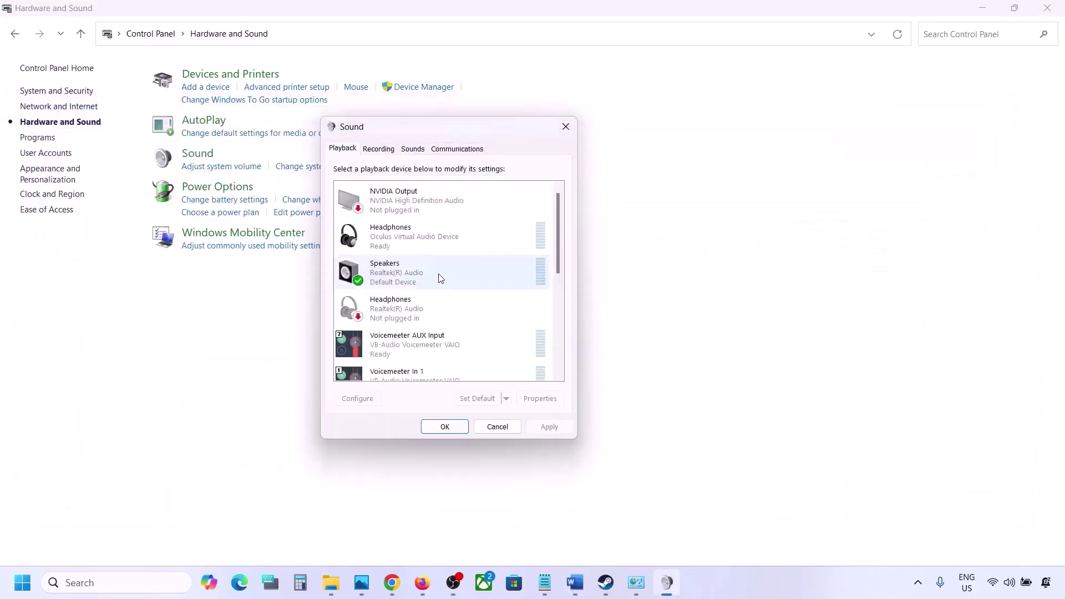
pyautogui.click(392, 277)
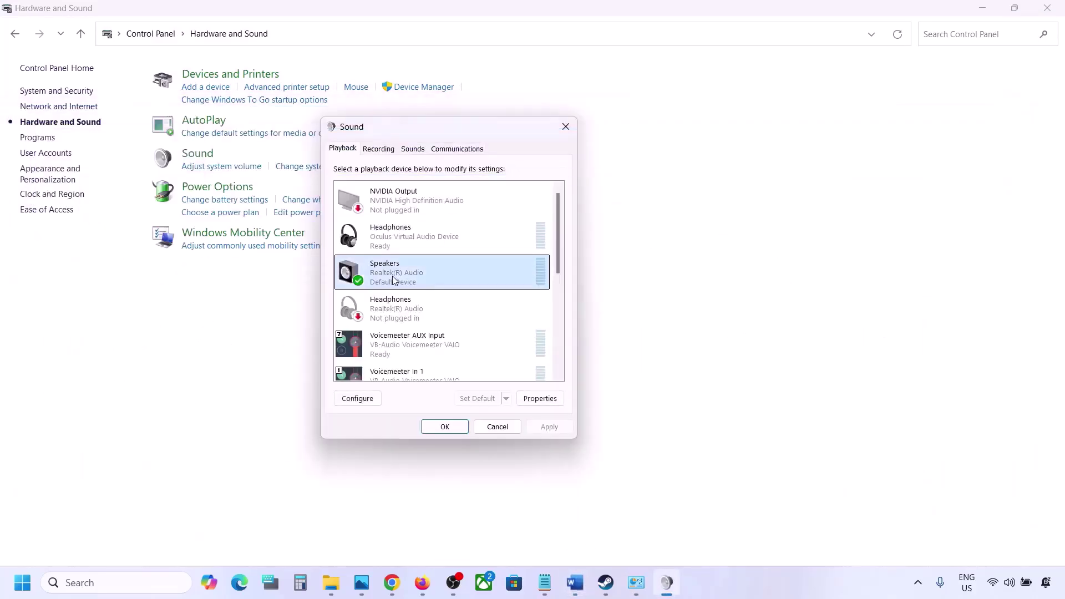
pyautogui.rightClick(450, 278)
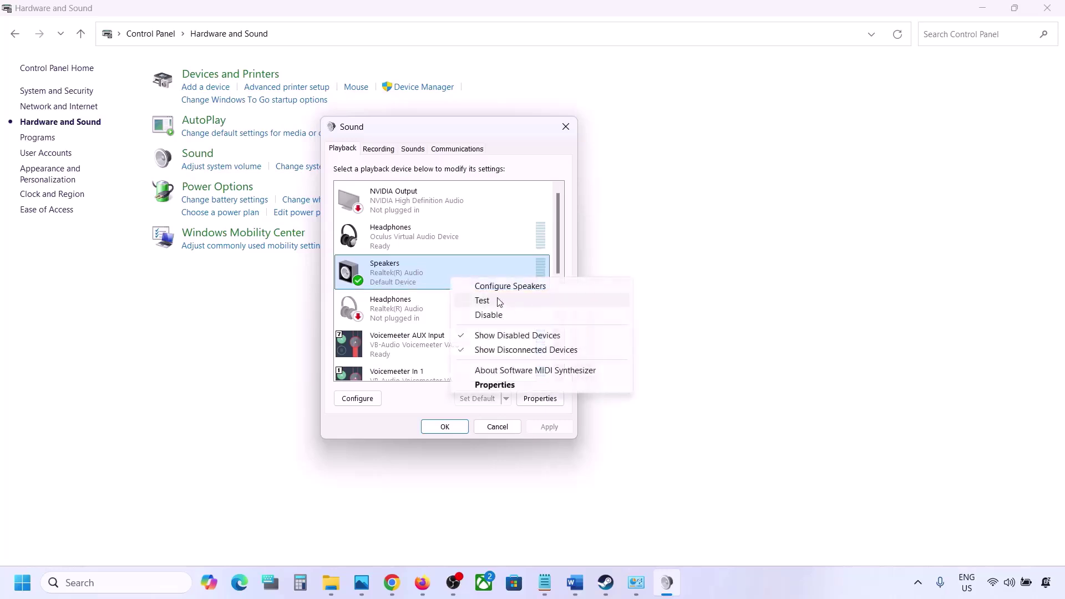
pyautogui.click(503, 383)
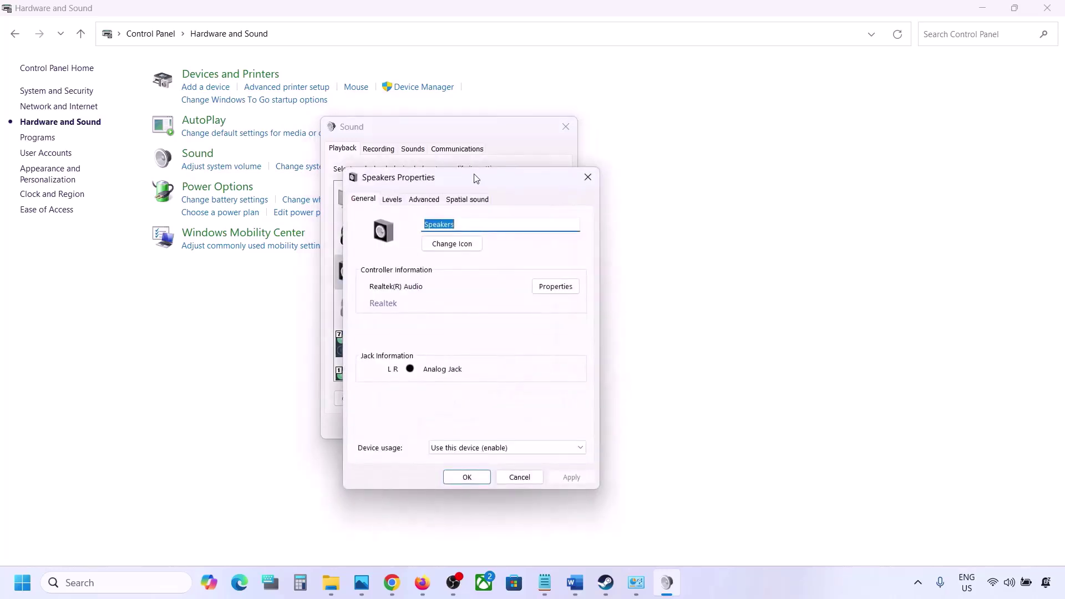
# Step: Review the Advanced sample-rate formats, leaving 24 bit, 48000 Hz selected
pyautogui.moveTo(476, 178); pyautogui.dragTo(533, 127)
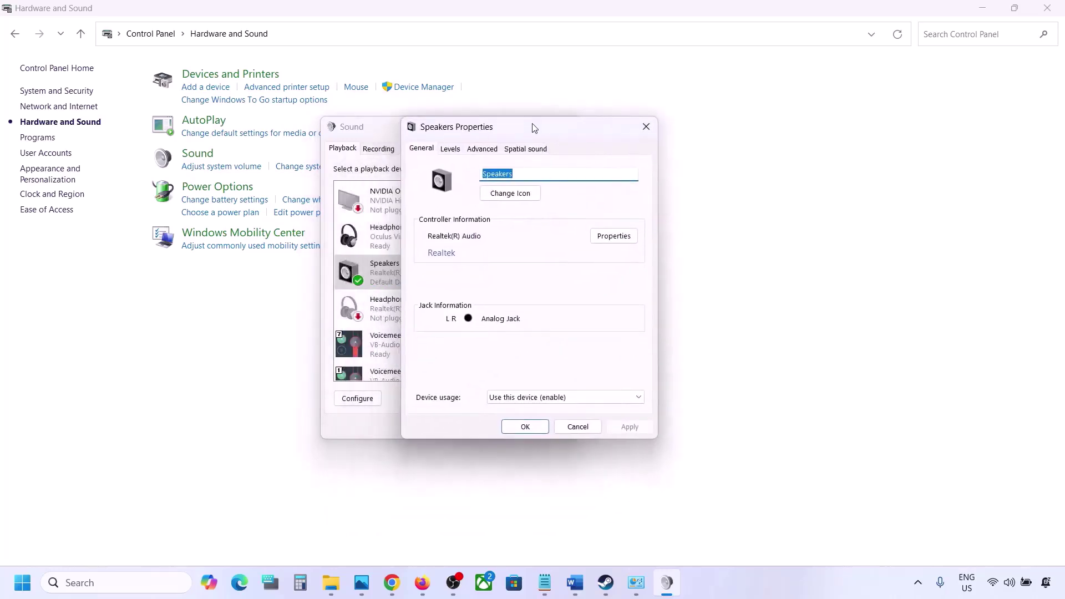
pyautogui.click(480, 151)
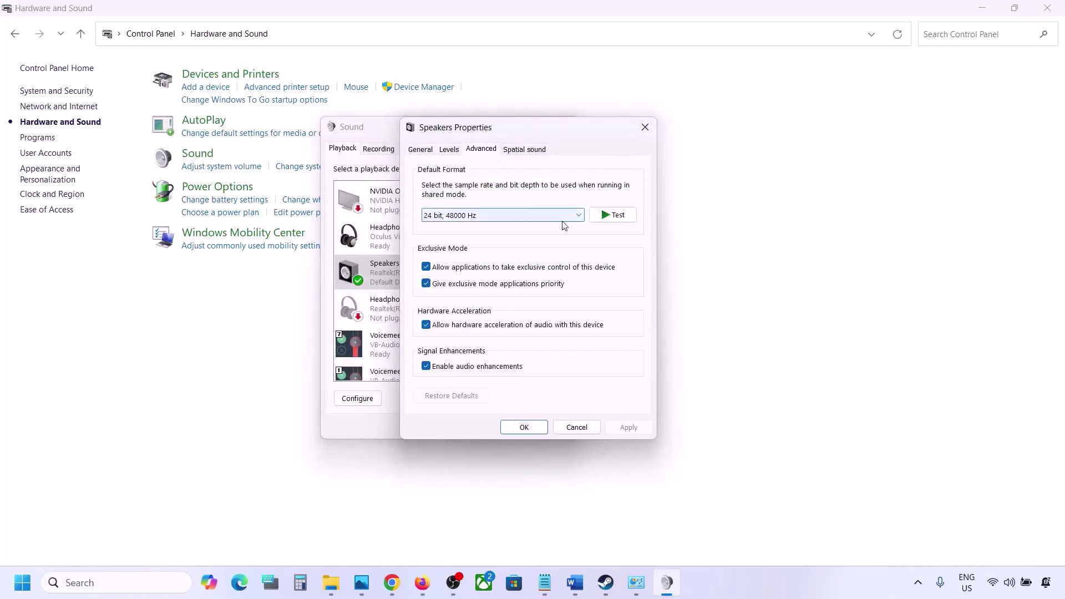
pyautogui.click(579, 216)
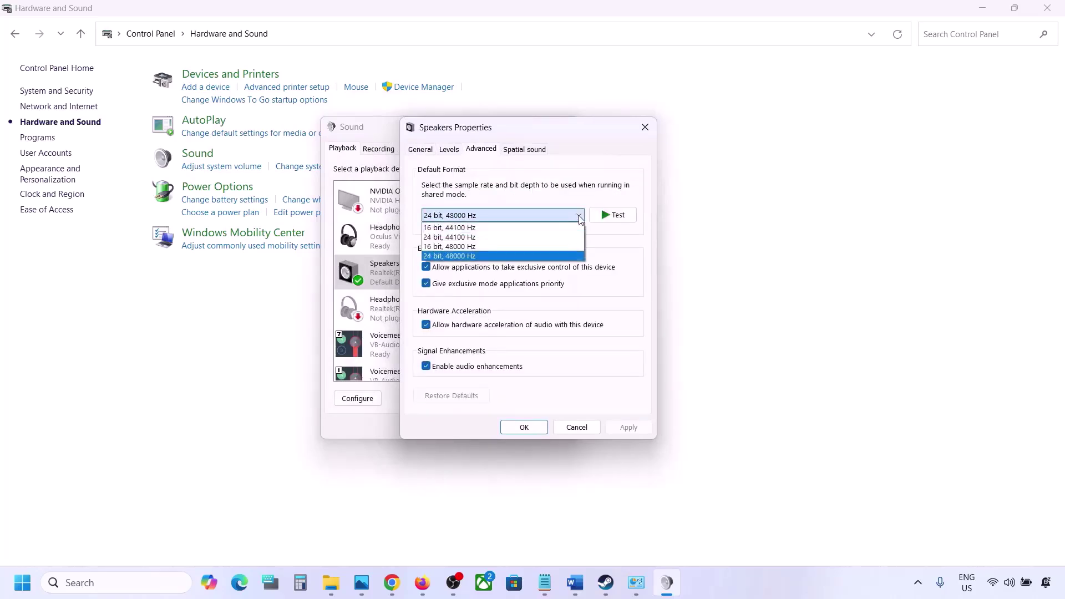
pyautogui.click(624, 270)
# Step: Highlight '48/44k' in the Step 4 note, then reopen the Speakers' sample-rate format list
pyautogui.click(577, 581)
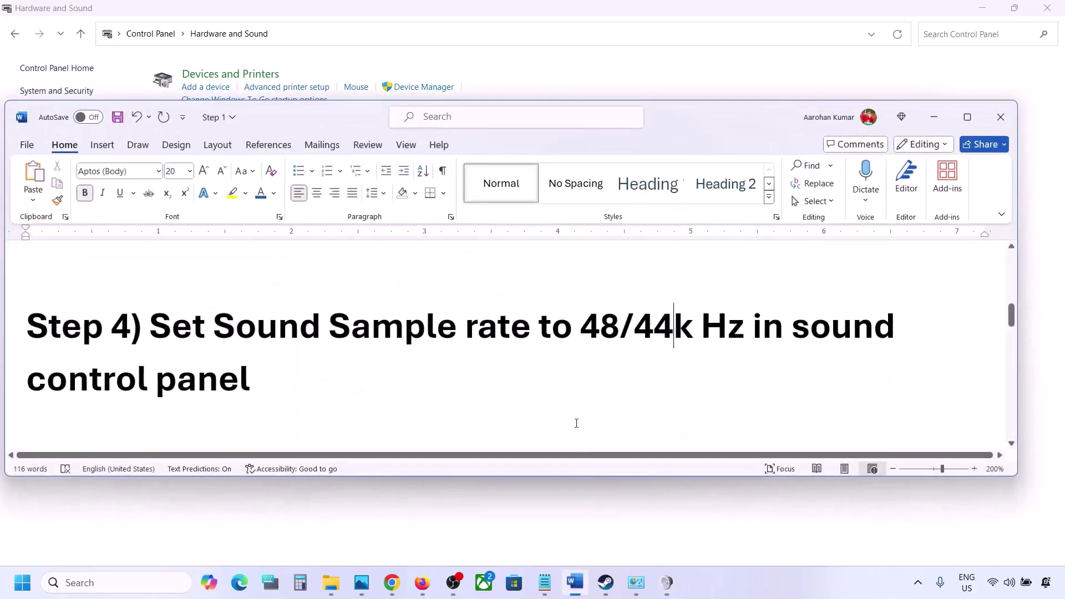
pyautogui.doubleClick(626, 336)
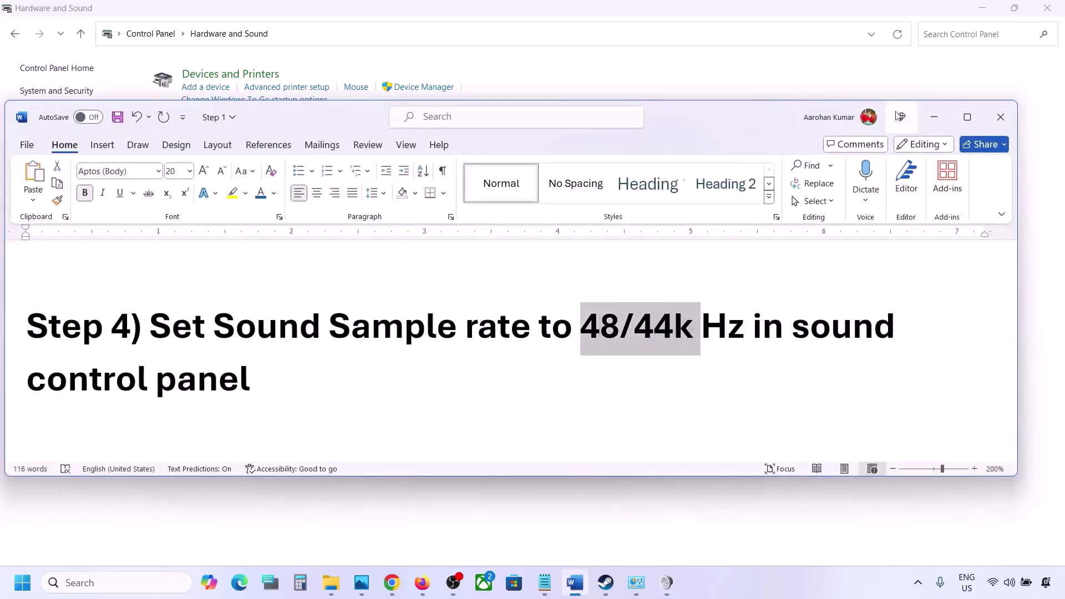
pyautogui.click(934, 117)
pyautogui.click(518, 218)
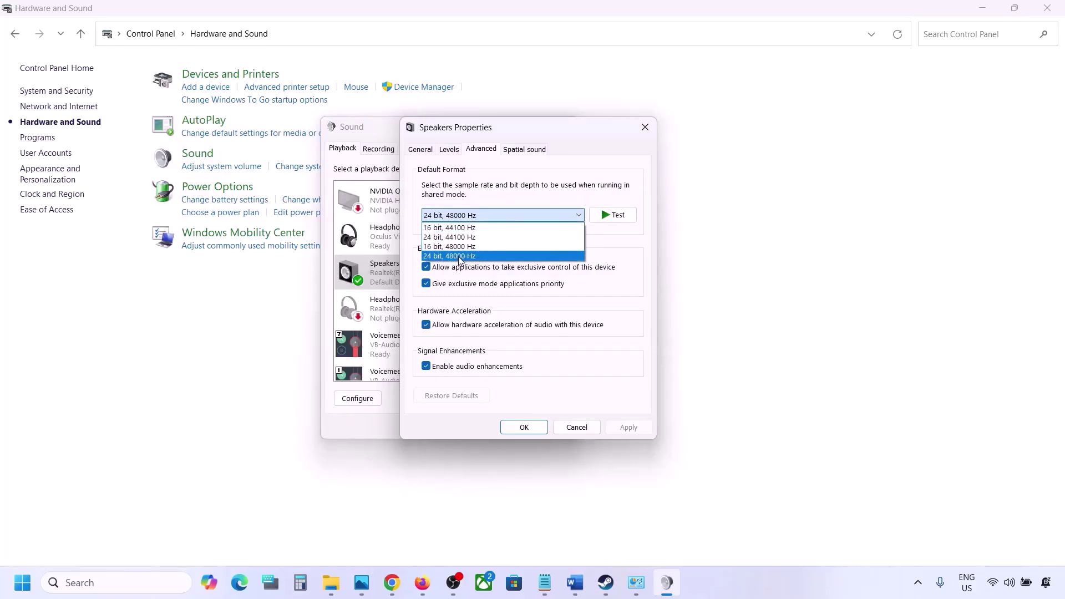
# Step: Apply 24 bit, 44100 Hz as the Speakers' default format, confirming the device-in-use warning
pyautogui.click(465, 256)
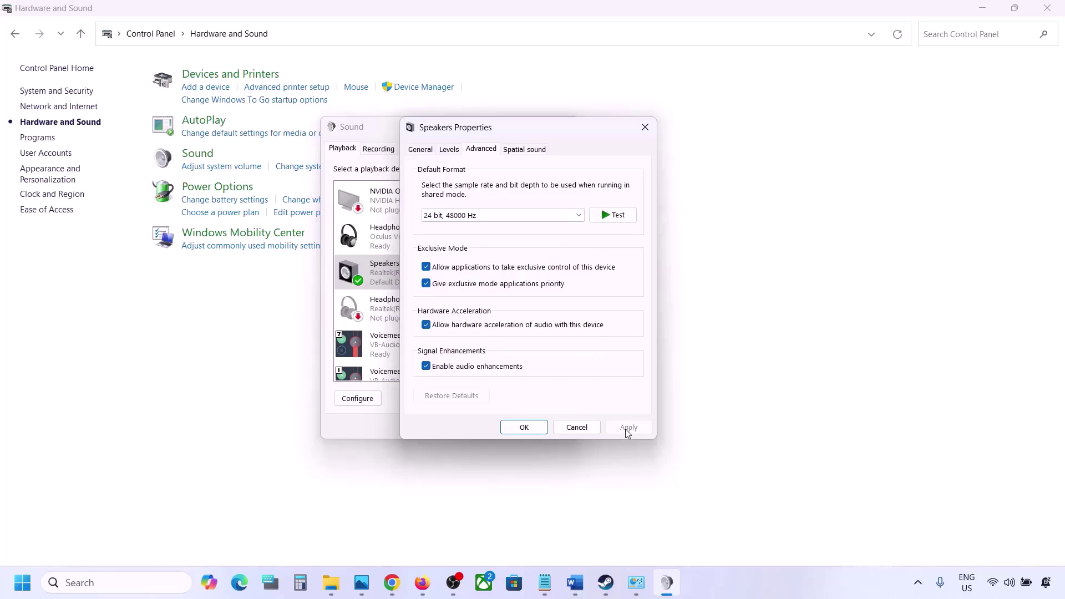
pyautogui.click(534, 218)
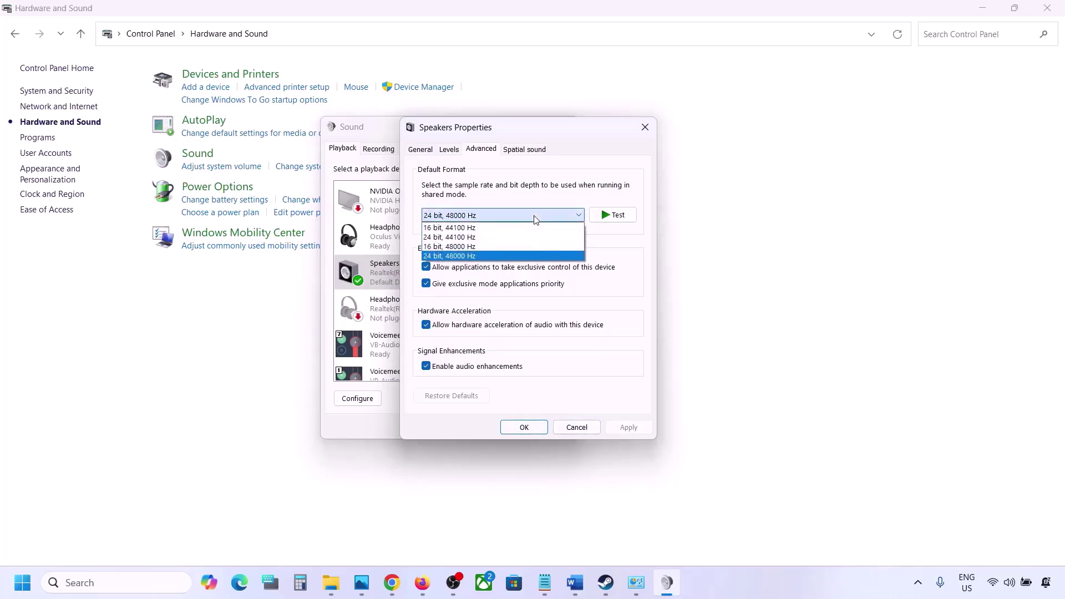
pyautogui.click(472, 239)
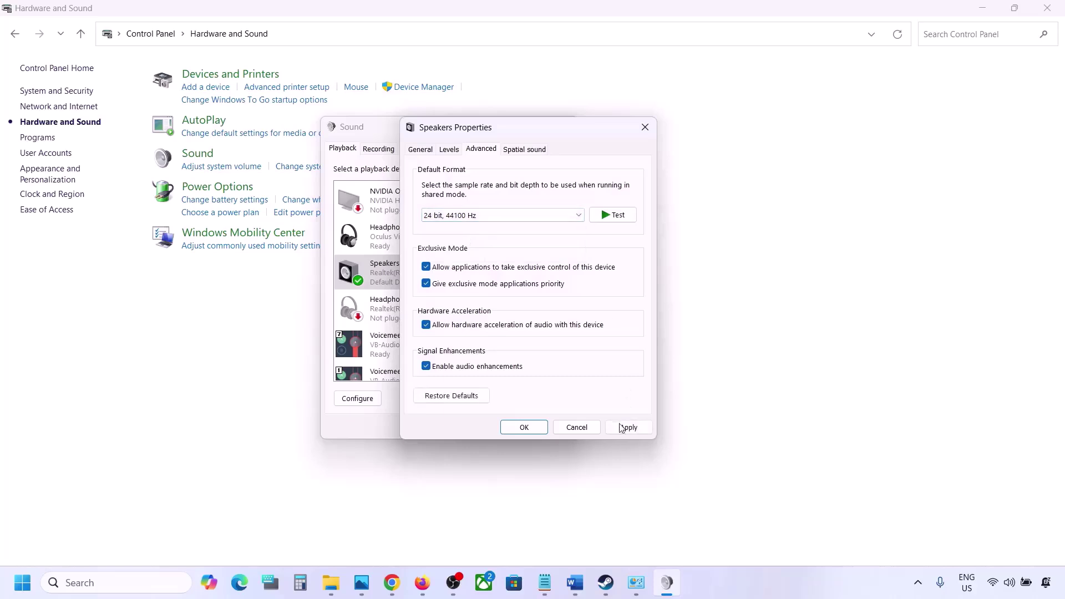
pyautogui.click(616, 432)
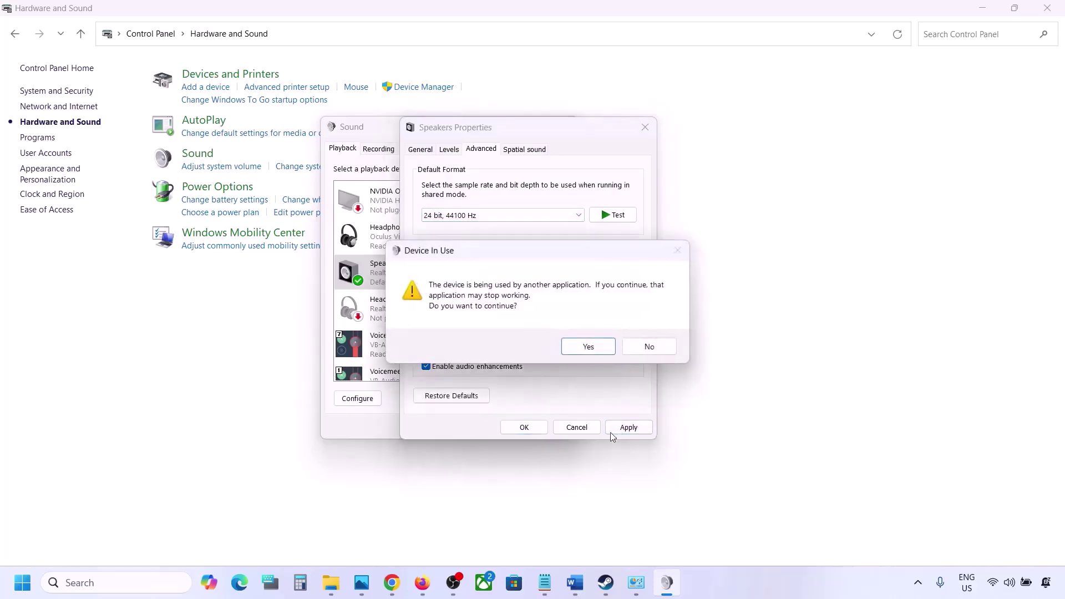
pyautogui.click(589, 348)
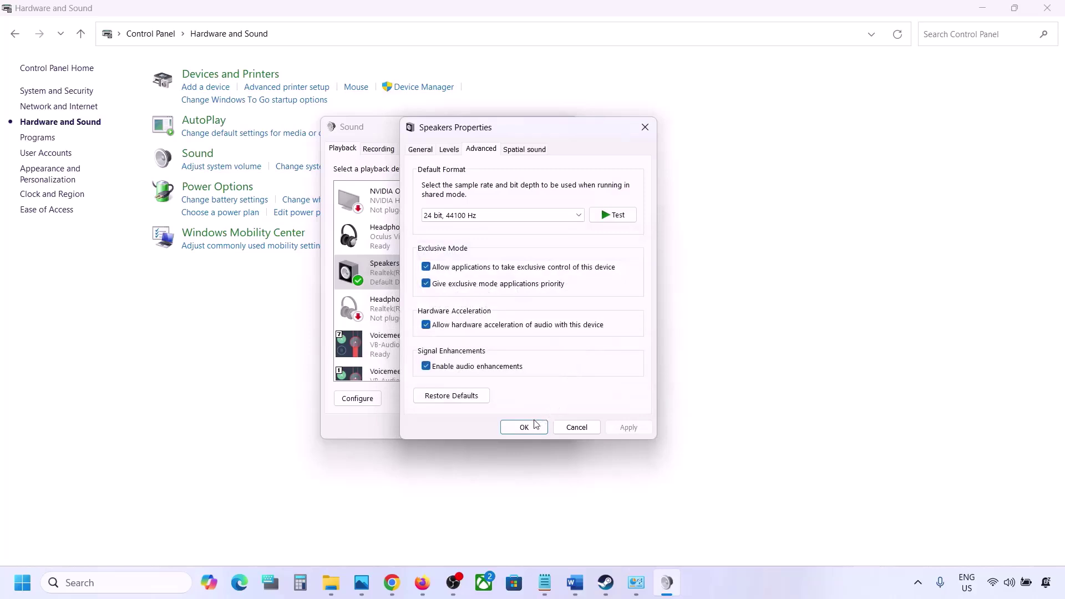
# Step: Apply 24 bit, 48000 Hz again and close the Speakers Properties and Sound dialogs
pyautogui.click(478, 216)
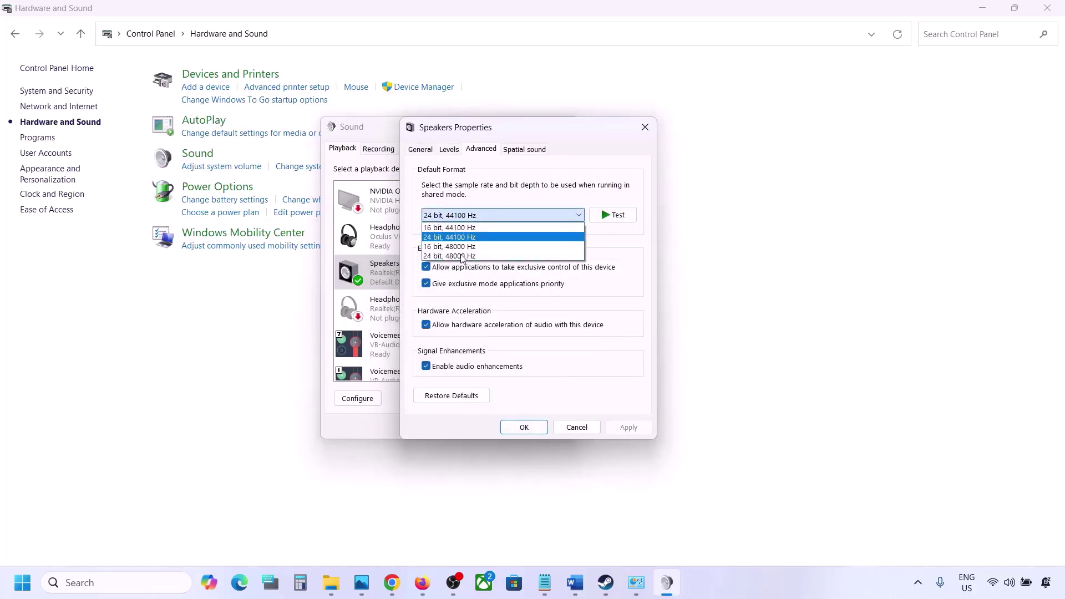
pyautogui.click(461, 257)
pyautogui.click(627, 428)
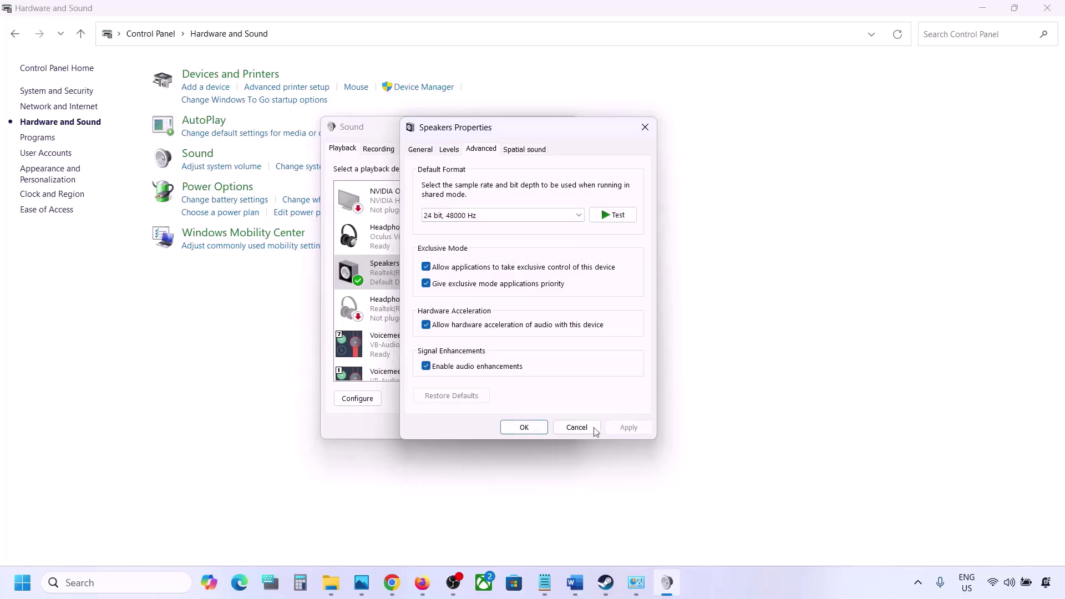
pyautogui.click(524, 427)
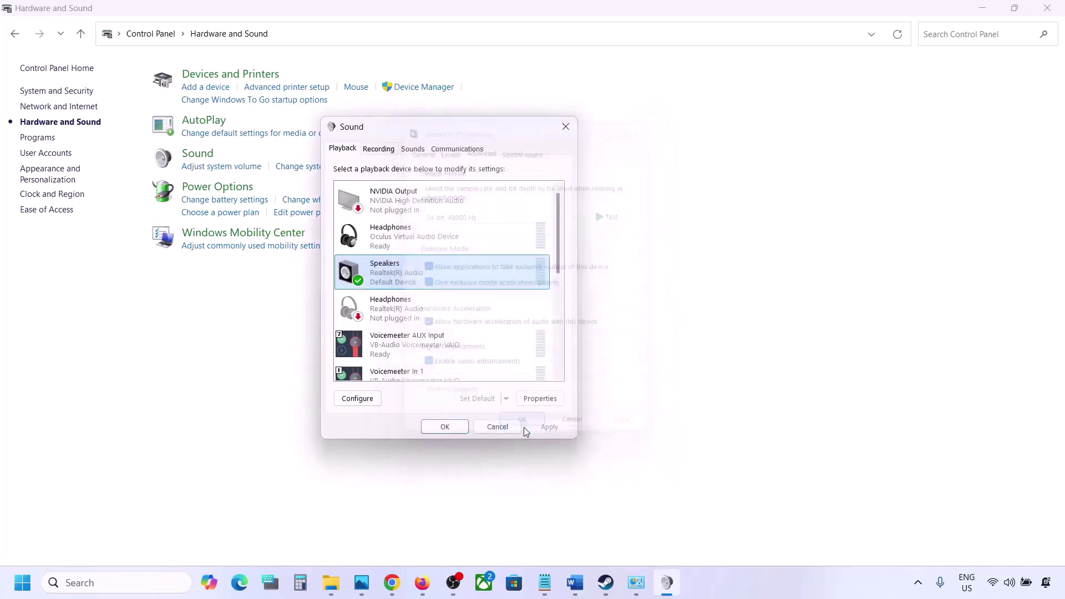
pyautogui.click(445, 427)
# Step: Highlight the Step 5 controller reconnection tip, then highlight 'Turn off Spatial Sound' in Step 6
pyautogui.click(575, 582)
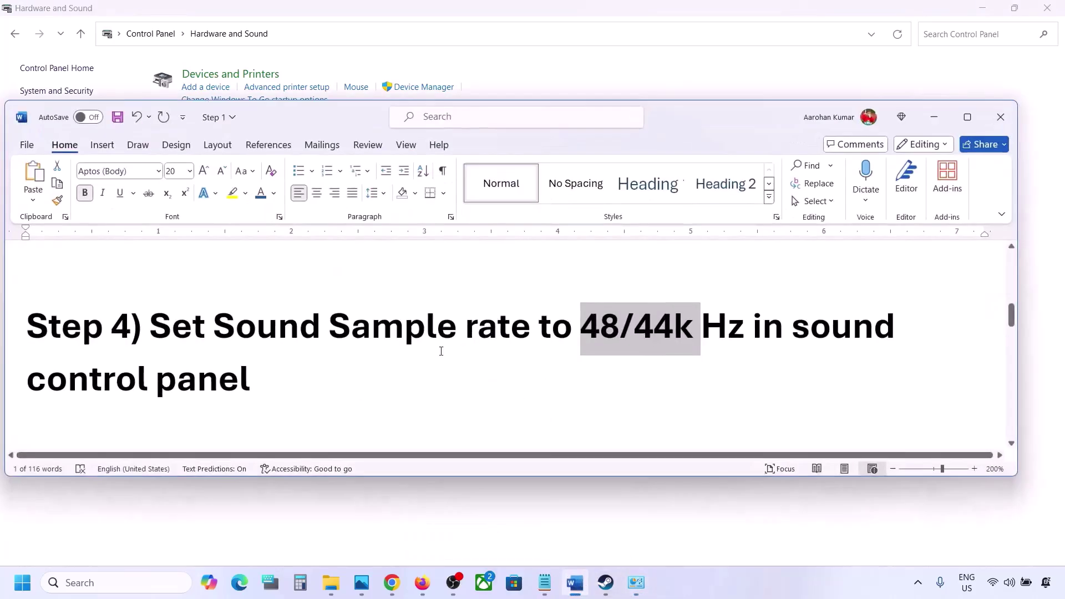
pyautogui.scroll(-5, 438, 350)
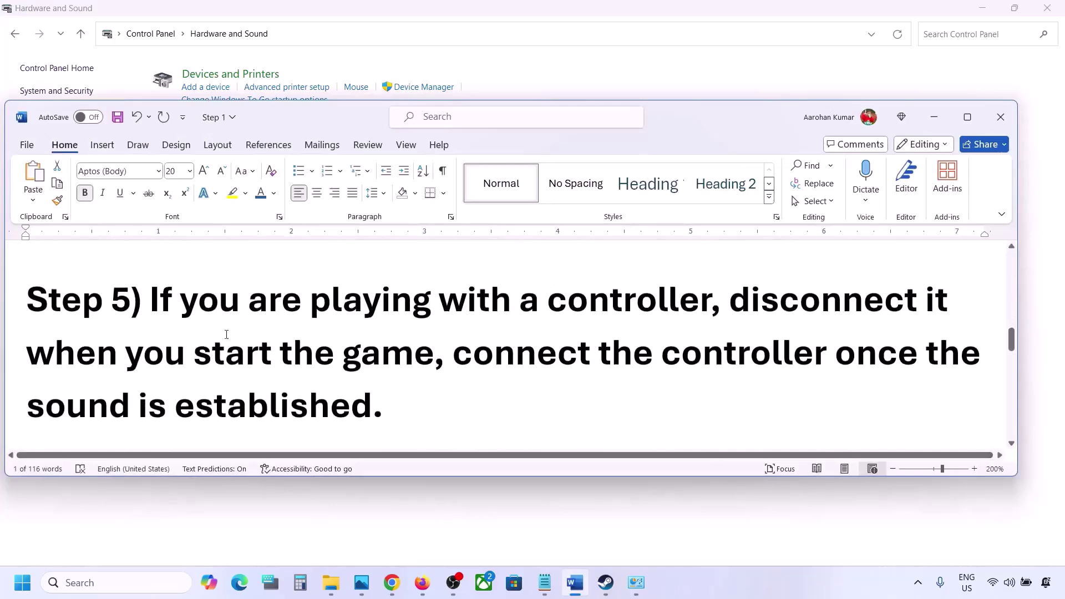
pyautogui.moveTo(172, 306); pyautogui.dragTo(397, 357)
pyautogui.moveTo(491, 370); pyautogui.dragTo(374, 394)
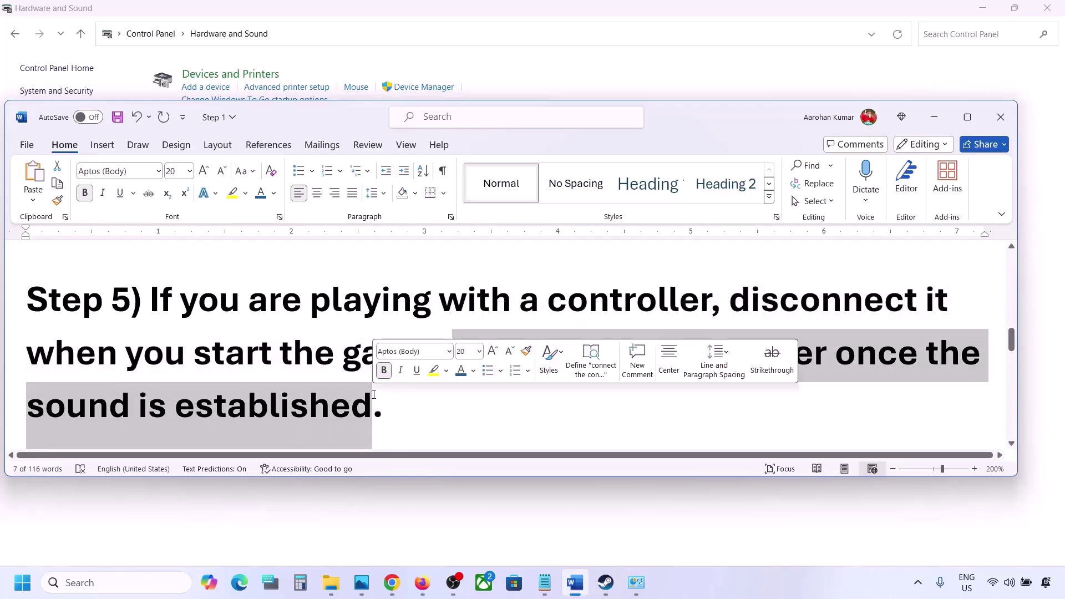
pyautogui.click(374, 395)
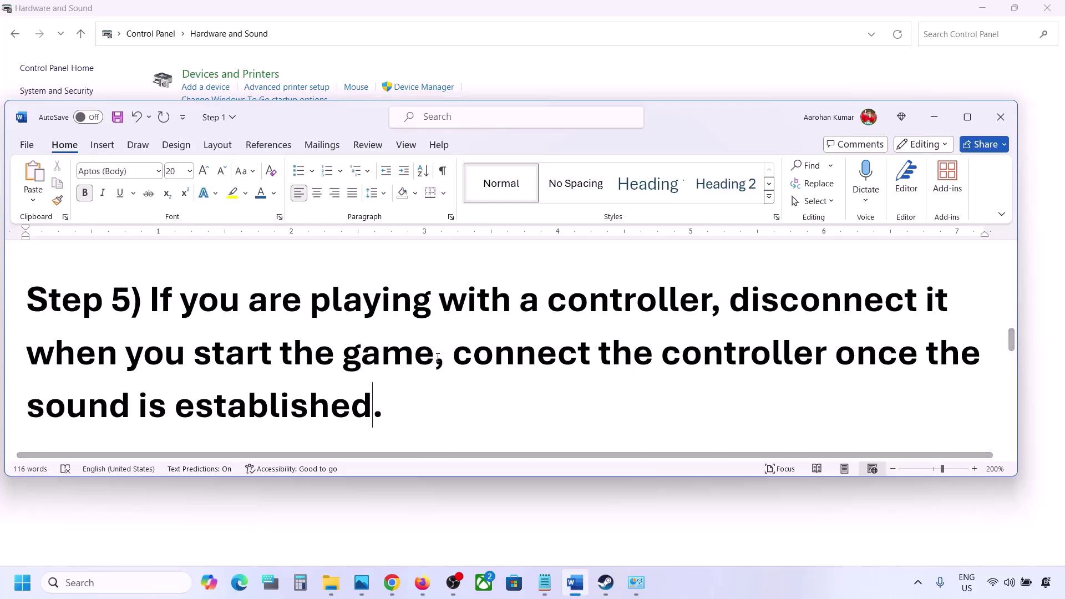
pyautogui.scroll(-3, 438, 358)
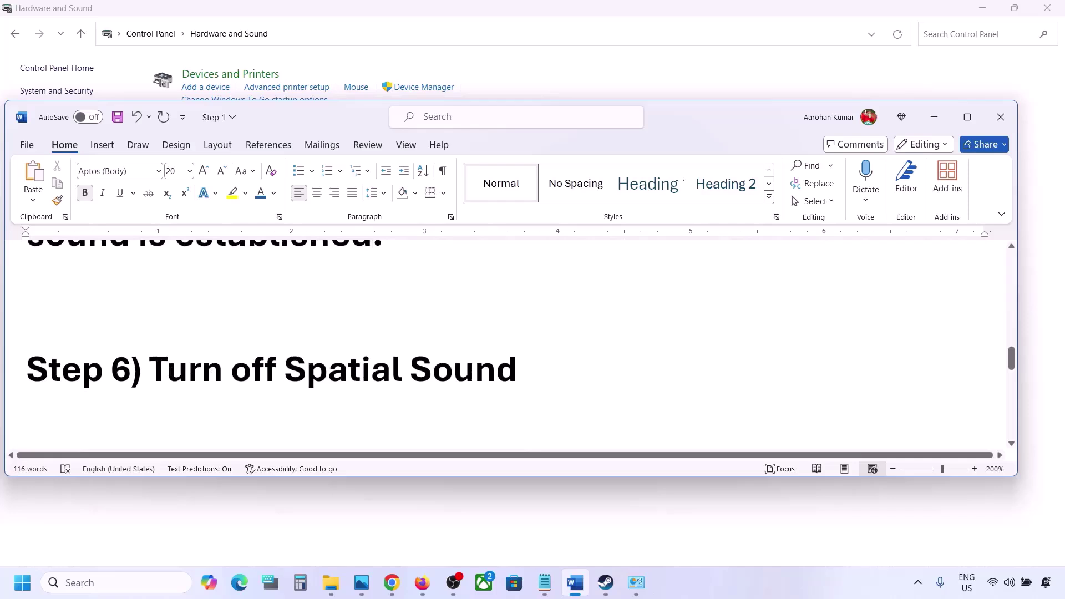
pyautogui.moveTo(171, 371); pyautogui.dragTo(502, 361)
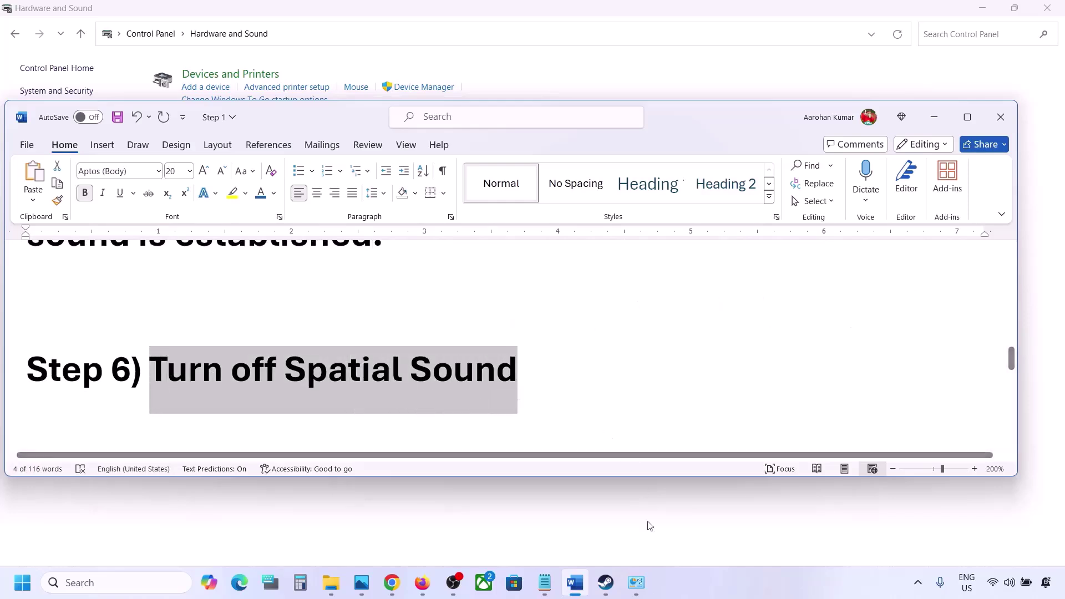
# Step: Search 'control' to reach Hardware and Sound > Sound, and select the Speakers device
pyautogui.click(105, 583)
pyautogui.write('control')
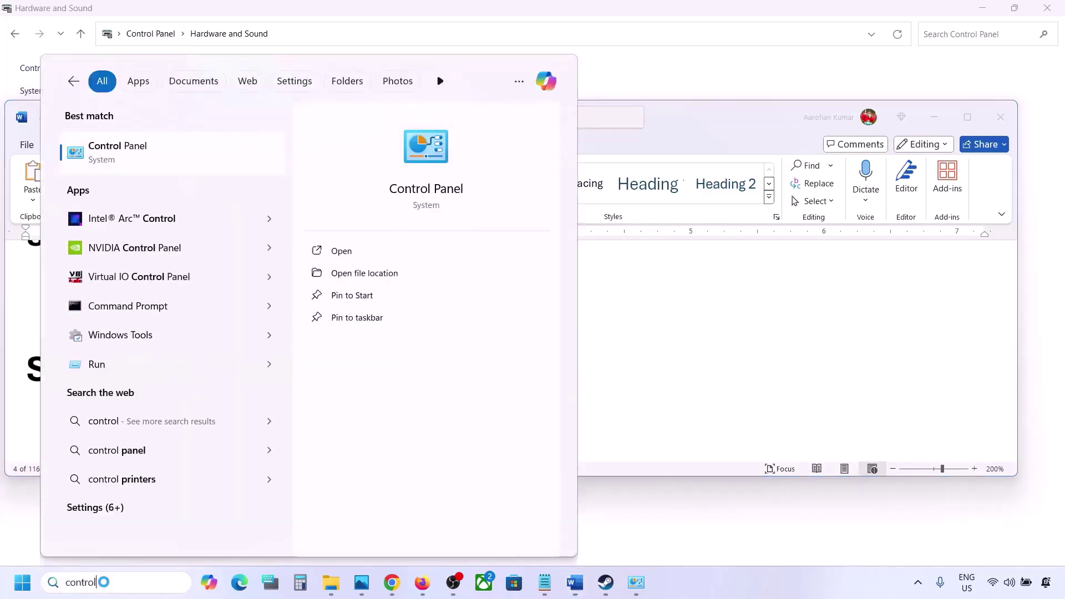
pyautogui.press('Return')
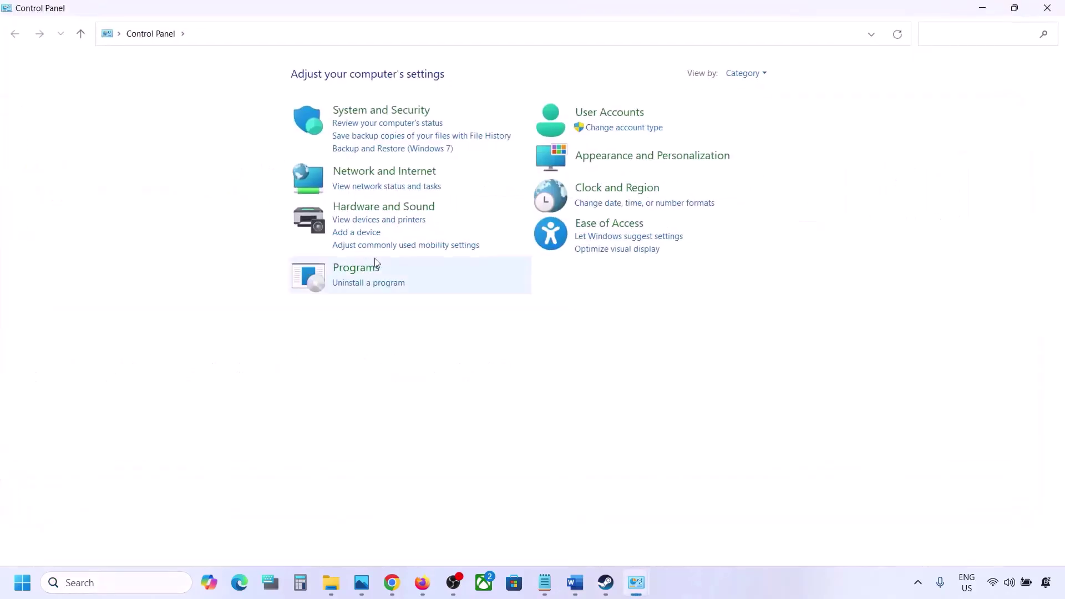
pyautogui.click(373, 206)
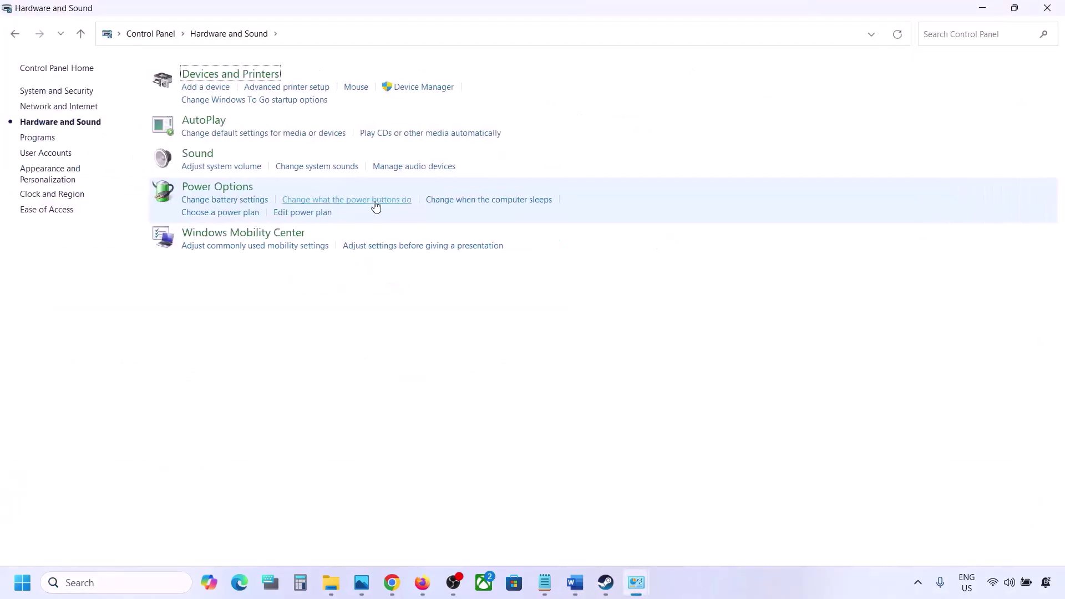
pyautogui.click(203, 158)
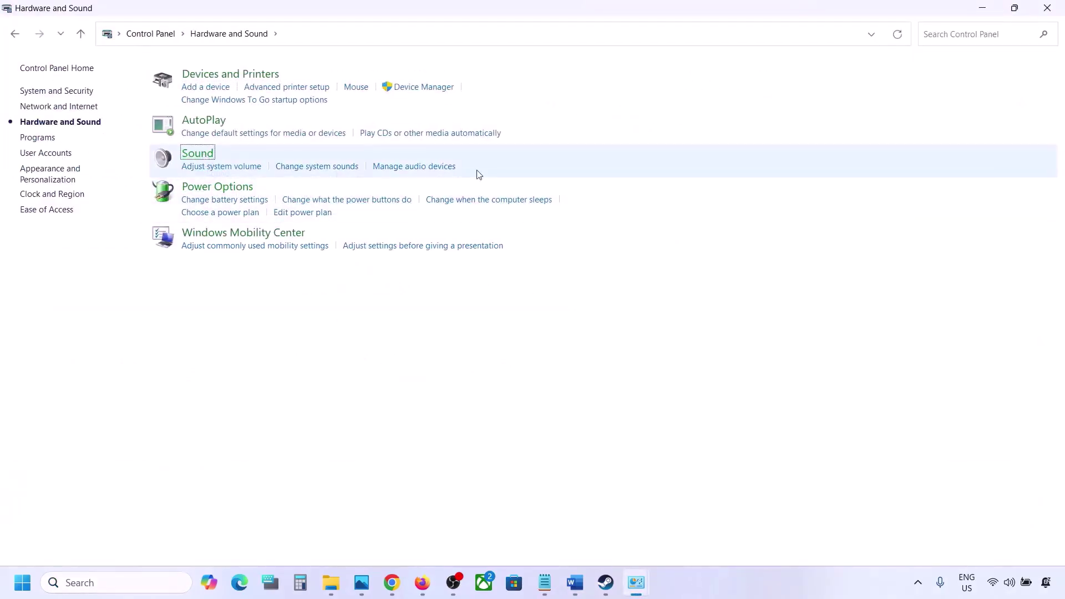
pyautogui.moveTo(214, 76); pyautogui.dragTo(456, 126)
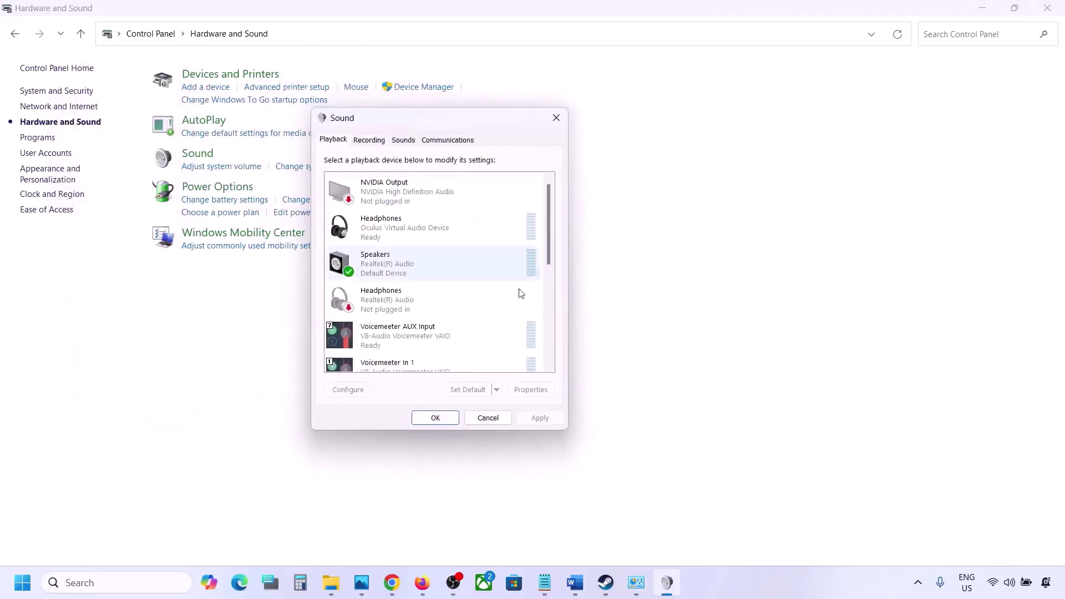
pyautogui.click(394, 270)
# Step: Set the Speakers' spatial sound to Off and apply it
pyautogui.rightClick(408, 264)
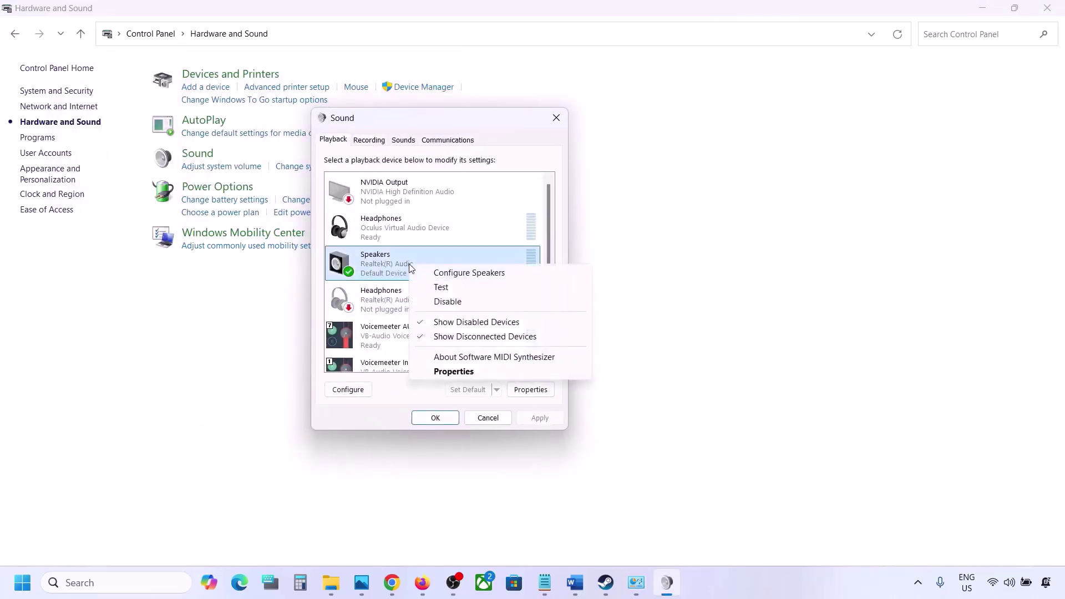
pyautogui.click(453, 371)
pyautogui.click(463, 191)
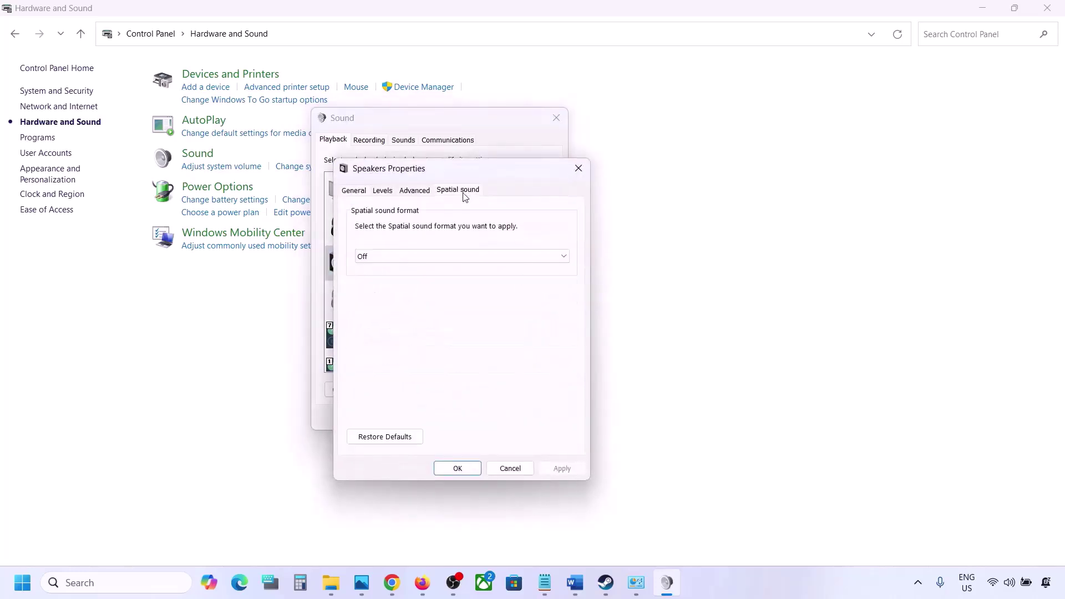
pyautogui.click(391, 256)
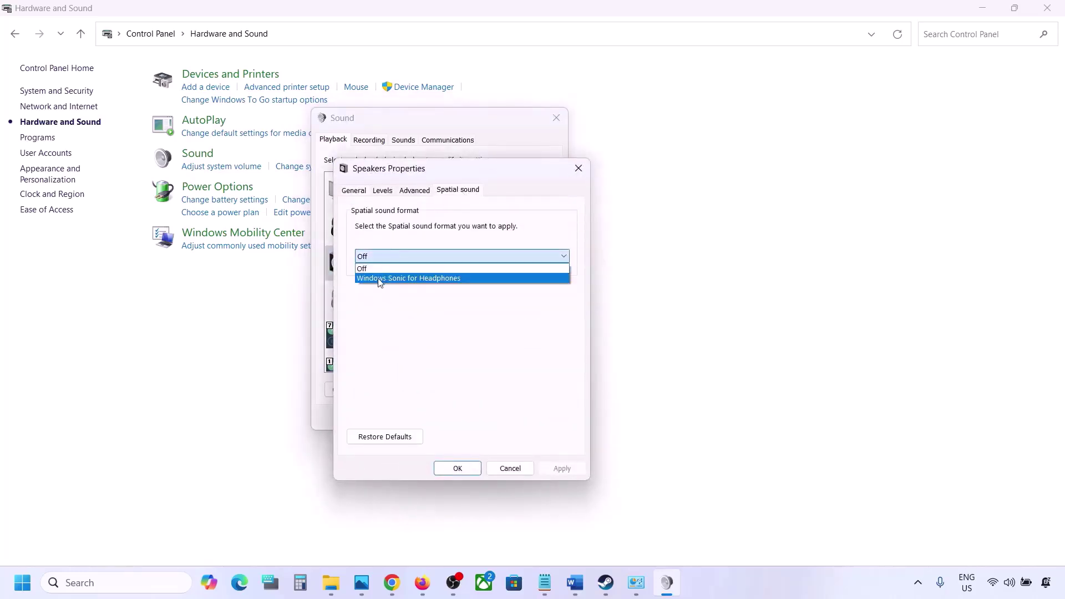
pyautogui.click(368, 270)
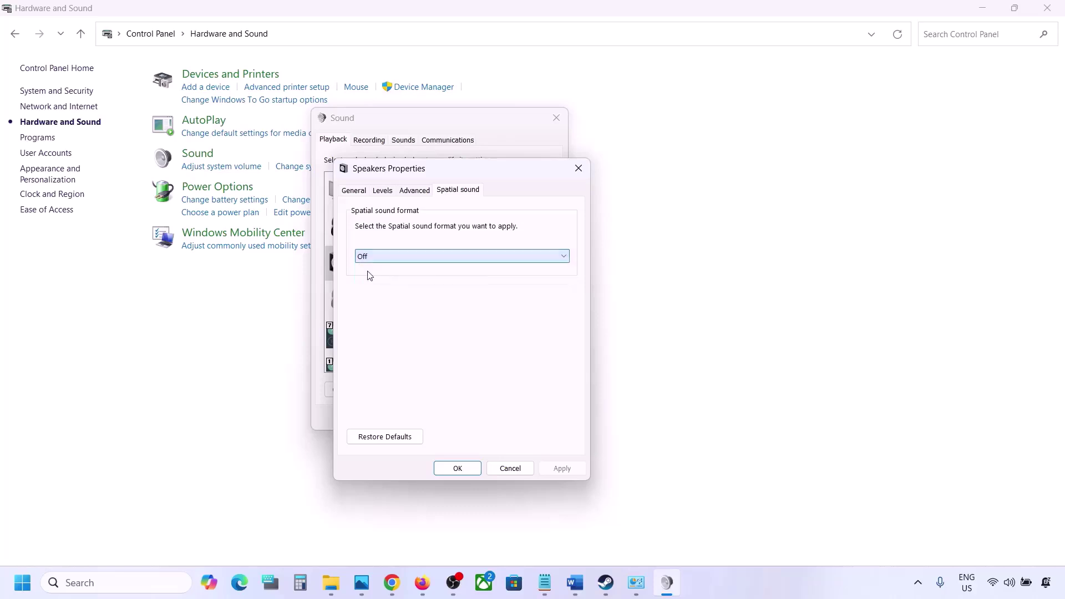
pyautogui.click(560, 472)
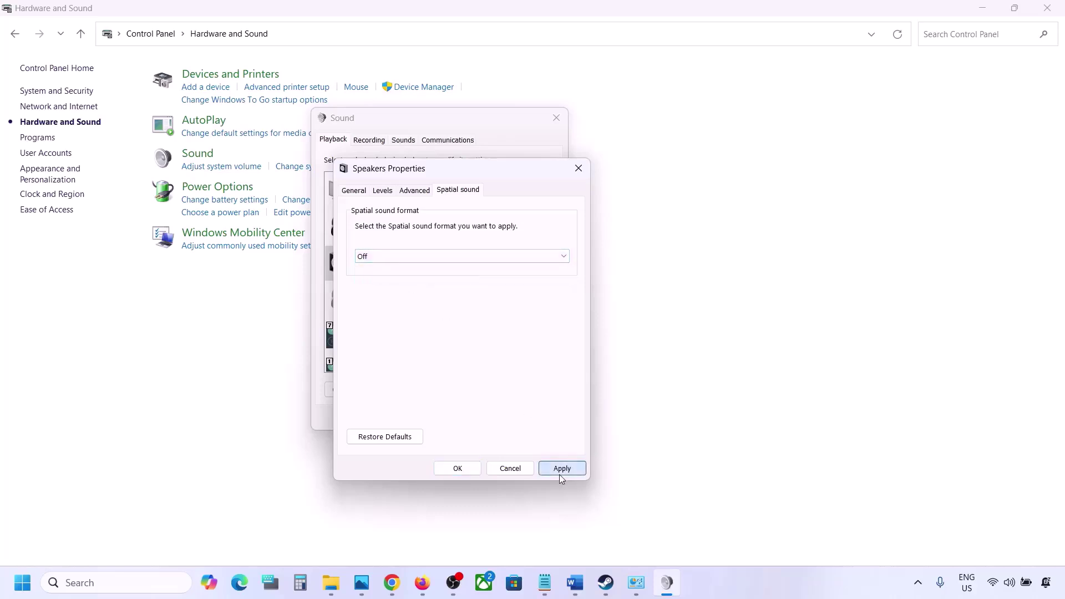
# Step: Close the Speakers Properties and Sound dialogs and return to the Word notes
pyautogui.click(459, 469)
pyautogui.click(444, 417)
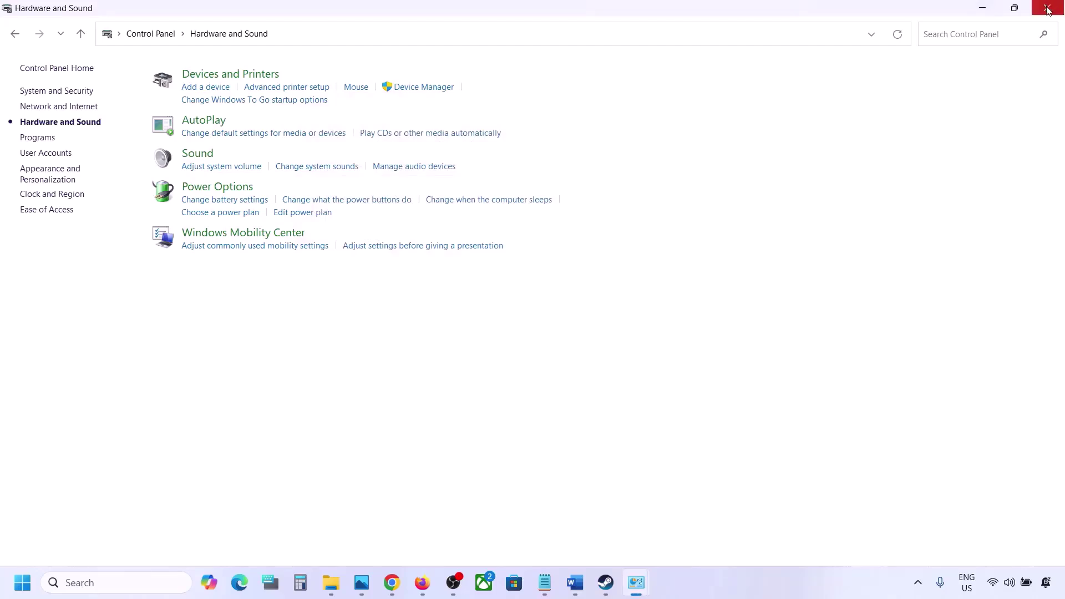
pyautogui.hotkey('alt', 'Tab')
pyautogui.scroll(-3, 488, 370)
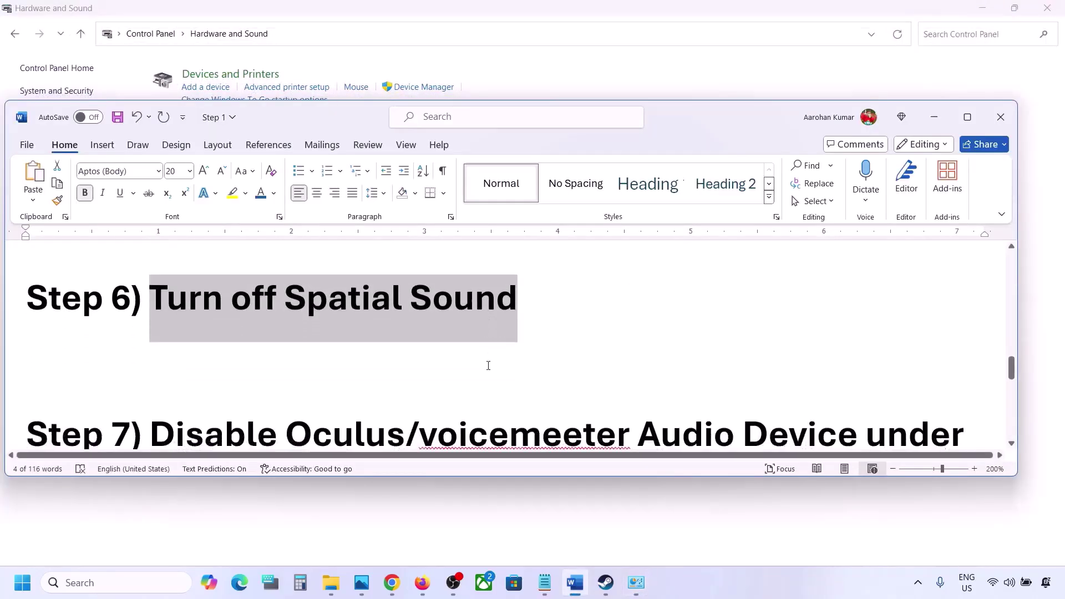